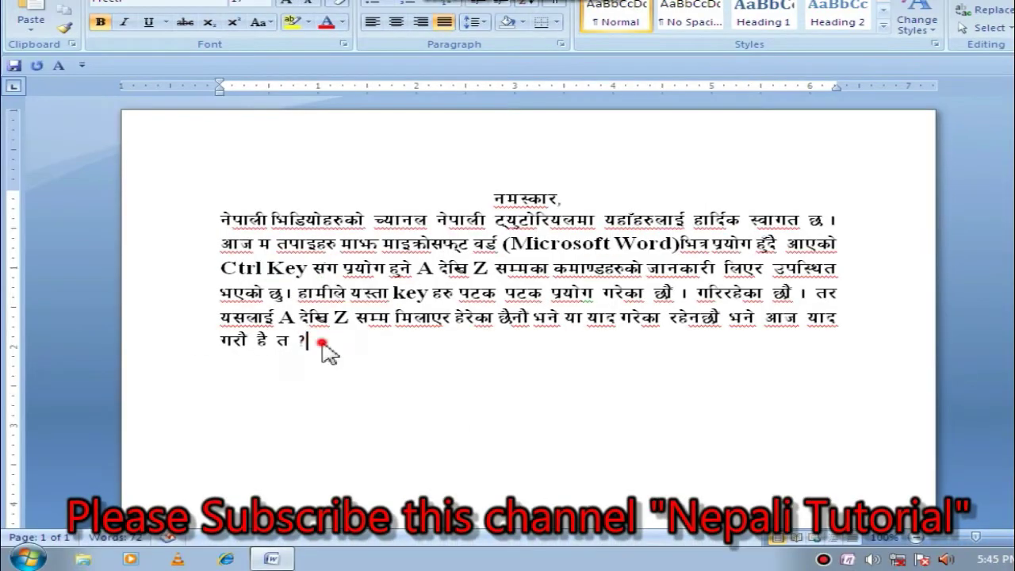
Step: Start a new line below the Nepali introduction paragraph for the 'Ctrl A' entry
{"action": "key", "text": "Return"}
{"action": "key", "text": "Return"}
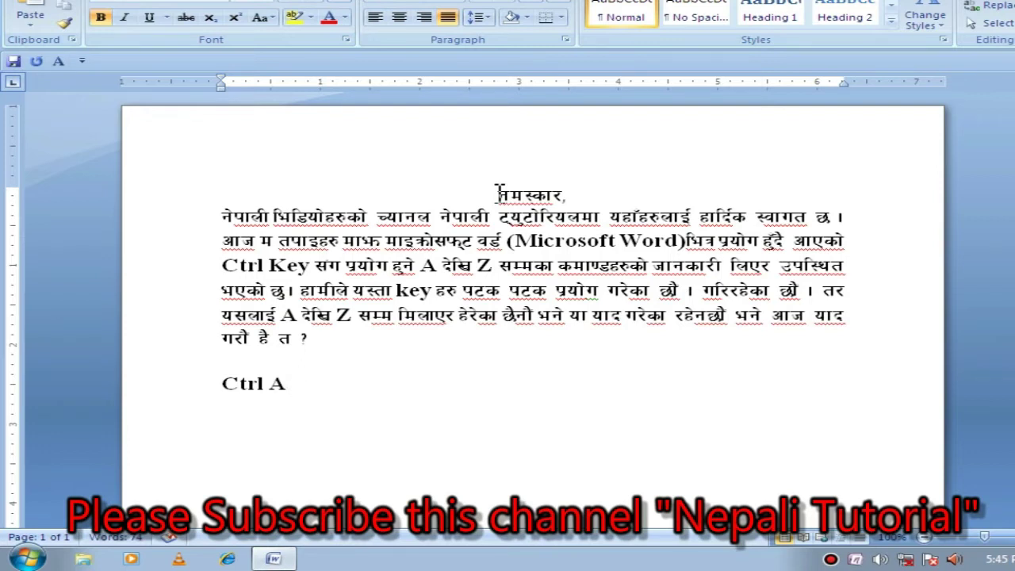
Step: Select the whole document with Ctrl+A, deselect, then add a 'Ctrl B' line below 'Ctrl A'
{"action": "key", "text": "ctrl+a"}
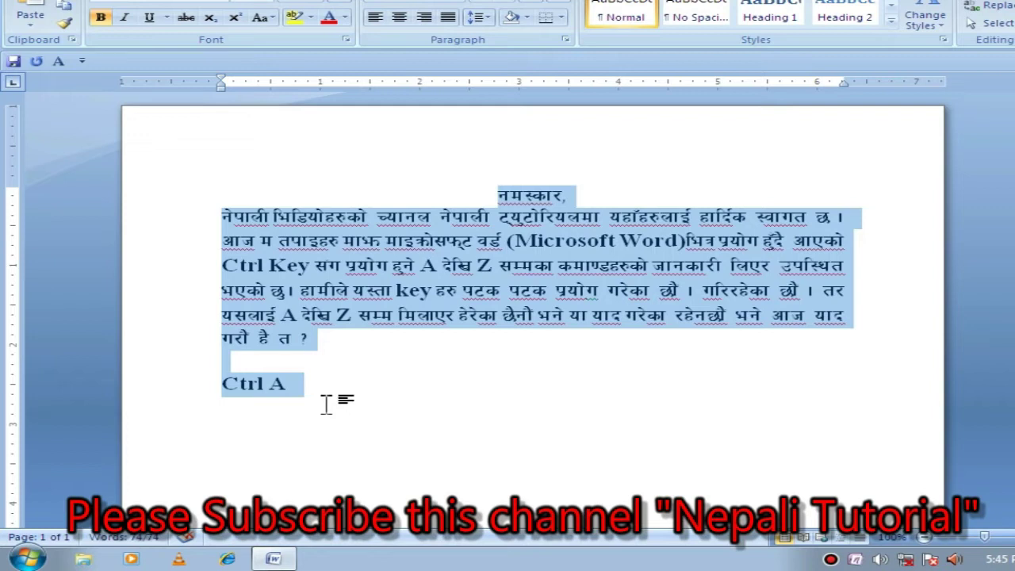
{"action": "left_click", "coordinate": [326, 386]}
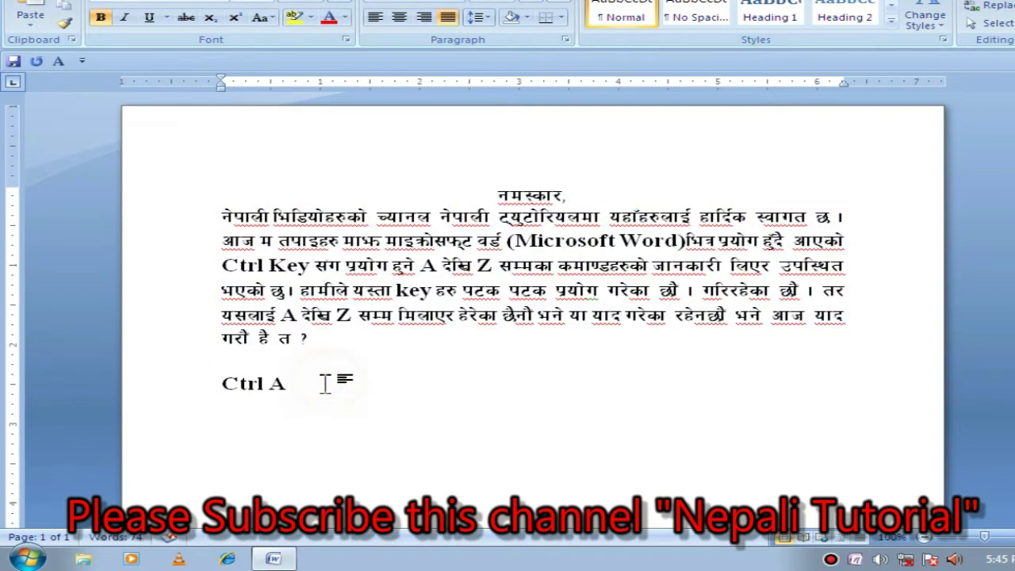
{"action": "key", "text": "Return"}
{"action": "type", "text": "Ctrl"}
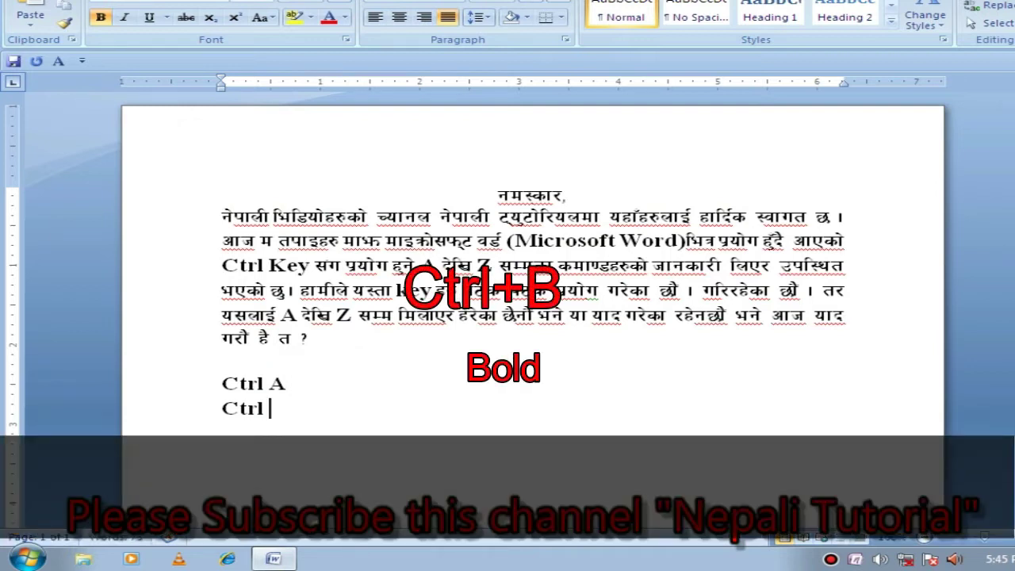
{"action": "type", "text": "l B"}
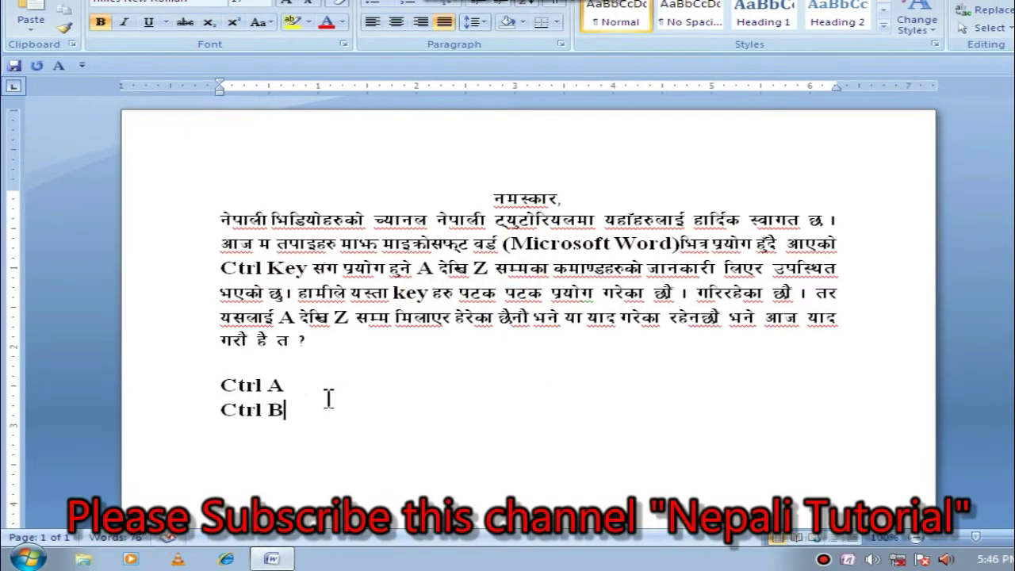
Step: Select the text from नमस्कार down to 'Ctrl B' and toggle its bold off and back on
{"action": "left_click", "coordinate": [315, 411]}
{"action": "left_click_drag", "start_coordinate": [294, 406], "coordinate": [206, 165]}
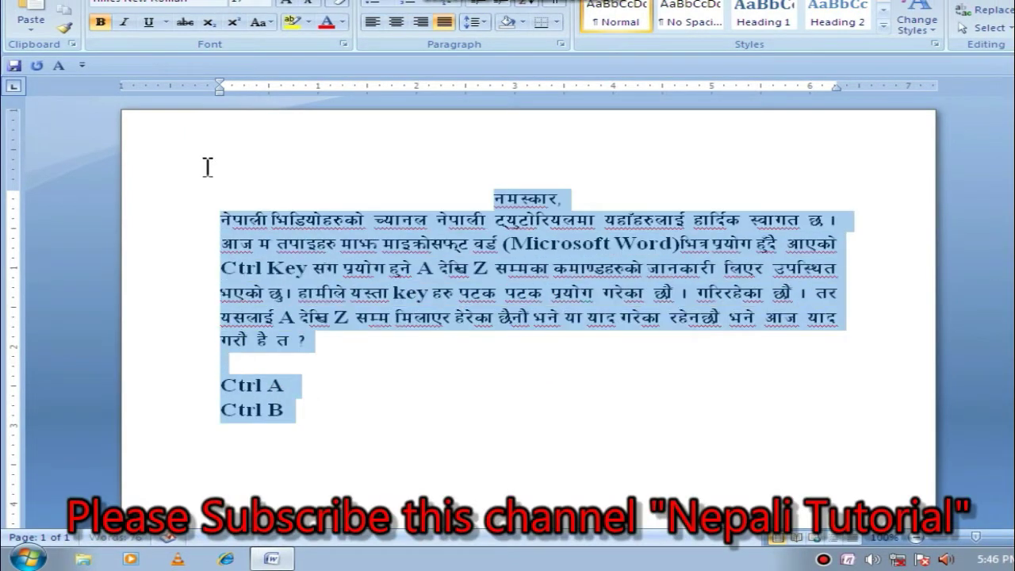
{"action": "key", "text": "ctrl+b"}
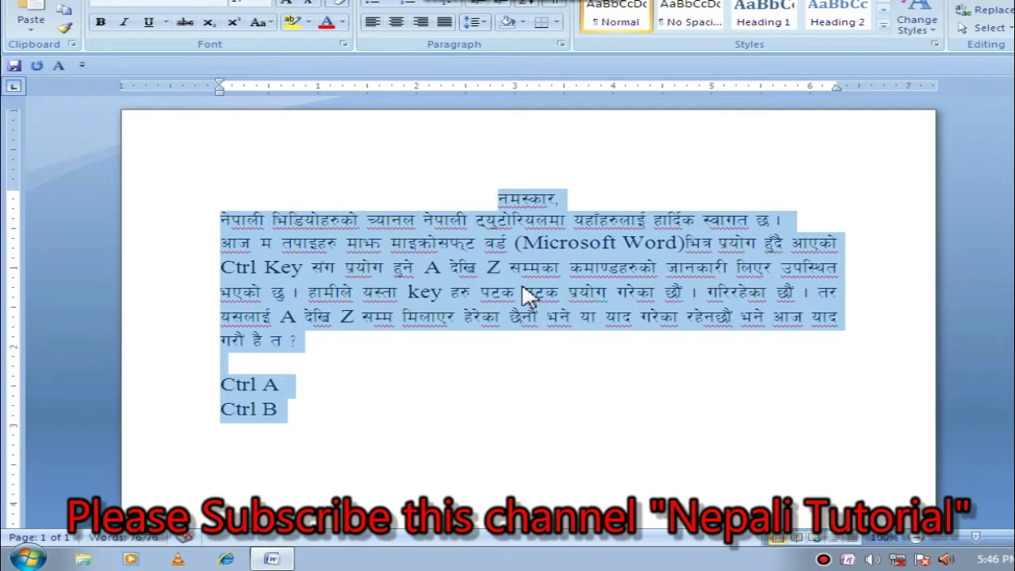
{"action": "key", "text": "ctrl+b"}
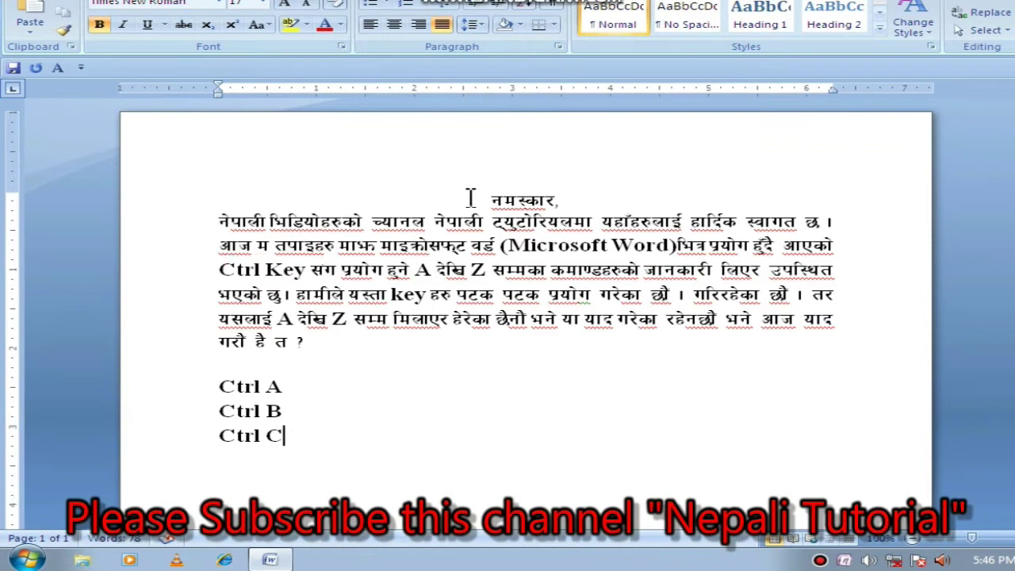
Step: Paste a copy of the introduction paragraph on a new line below 'Ctrl C'
{"action": "left_click_drag", "start_coordinate": [479, 199], "coordinate": [566, 344]}
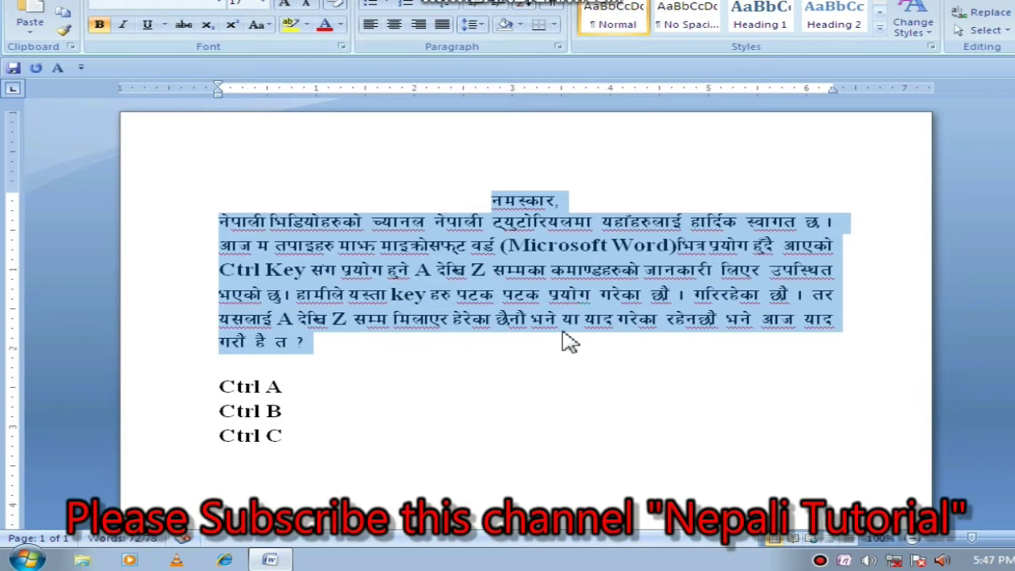
{"action": "left_click", "coordinate": [223, 471]}
{"action": "left_click", "coordinate": [321, 446]}
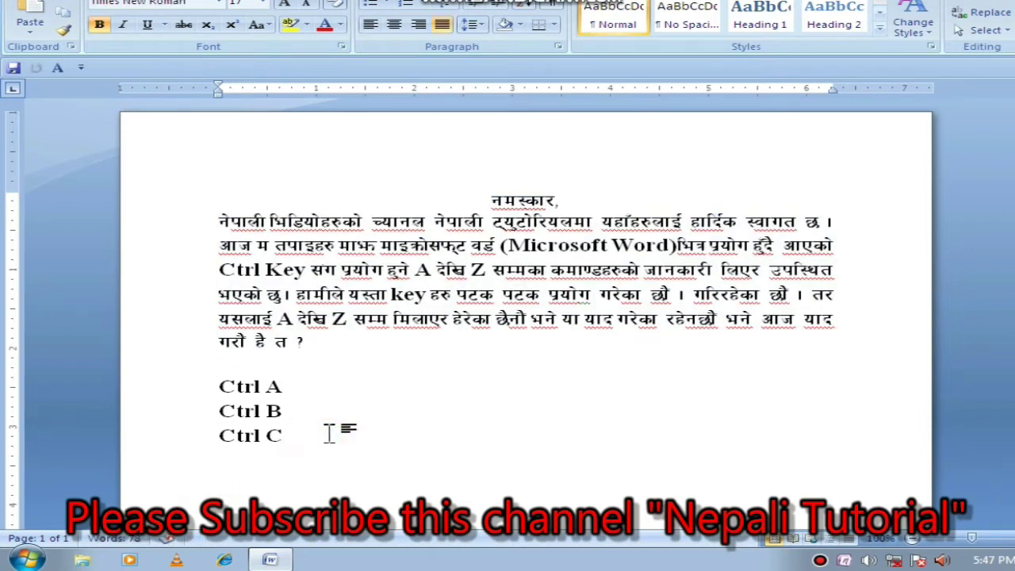
{"action": "key", "text": "Return"}
{"action": "key", "text": "ctrl+v"}
{"action": "scroll", "coordinate": [352, 419], "scroll_direction": "down", "scroll_amount": 1}
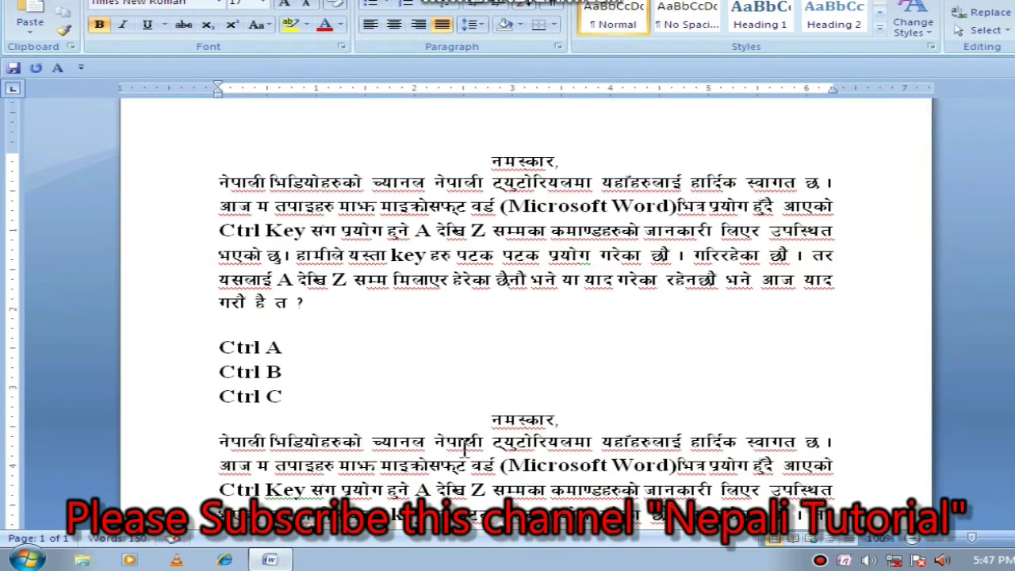
{"action": "scroll", "coordinate": [467, 460], "scroll_direction": "down", "scroll_amount": 2}
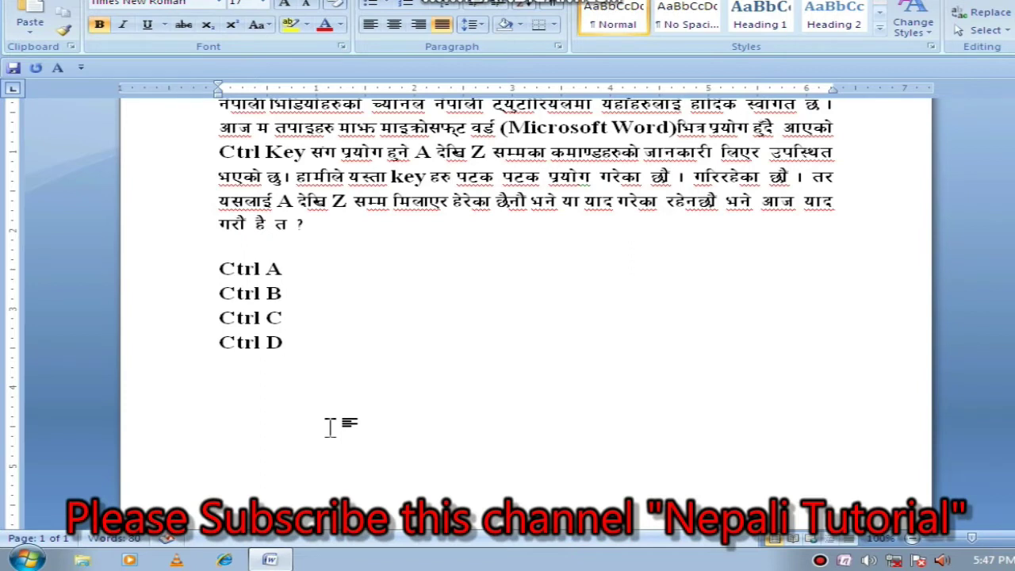
{"action": "key", "text": "ctrl+d"}
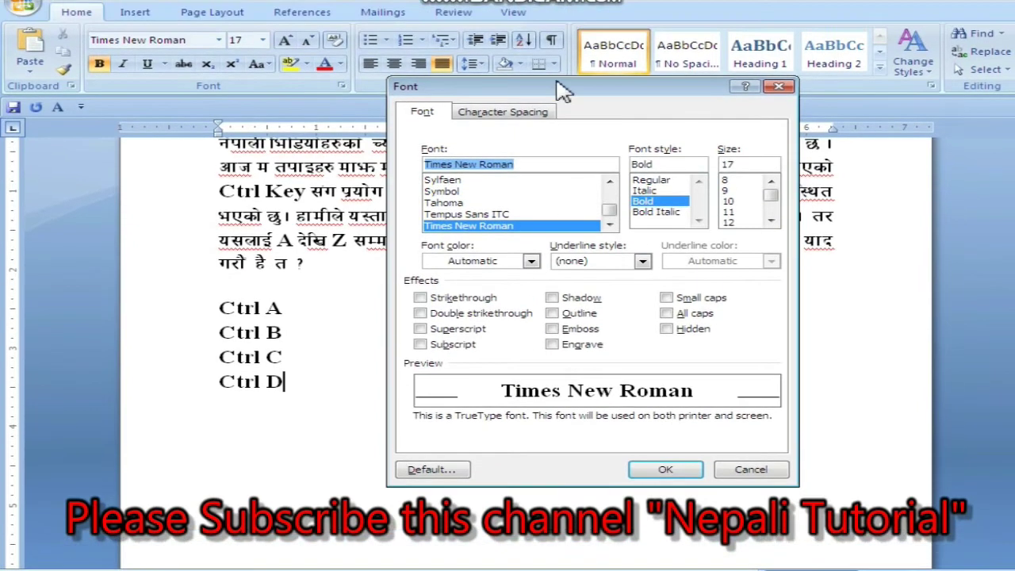
{"action": "mouse_move", "coordinate": [563, 60]}
{"action": "left_mouse_down"}
{"action": "mouse_move", "coordinate": [274, 63]}
{"action": "mouse_move", "coordinate": [373, 70]}
{"action": "left_mouse_up"}
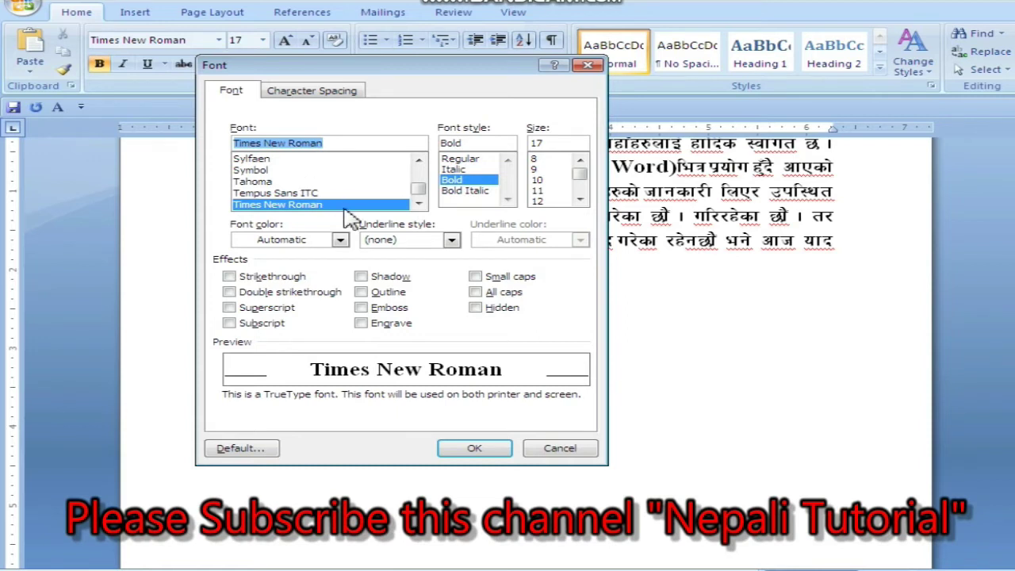
{"action": "left_click", "coordinate": [343, 238]}
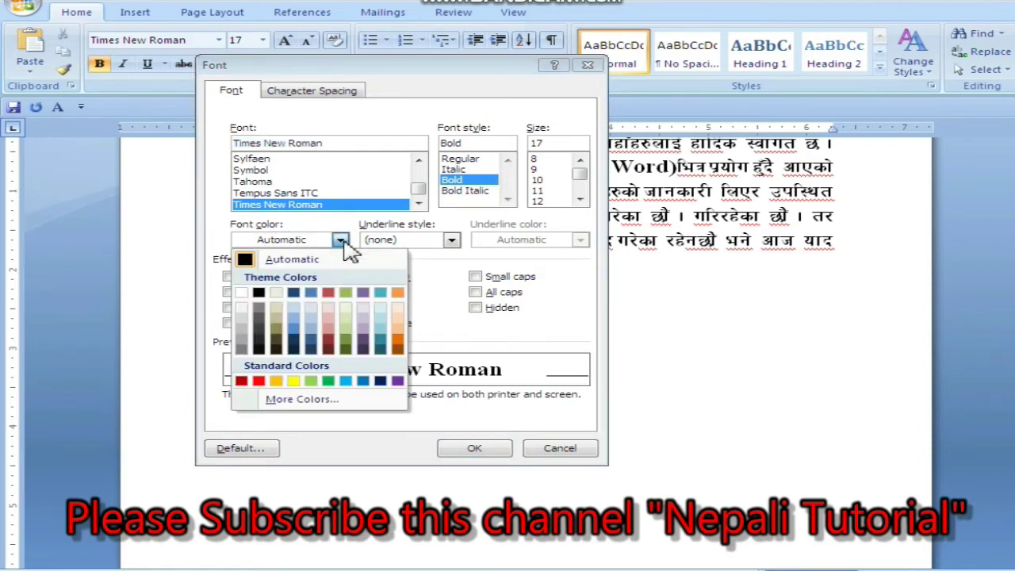
{"action": "left_click", "coordinate": [342, 240]}
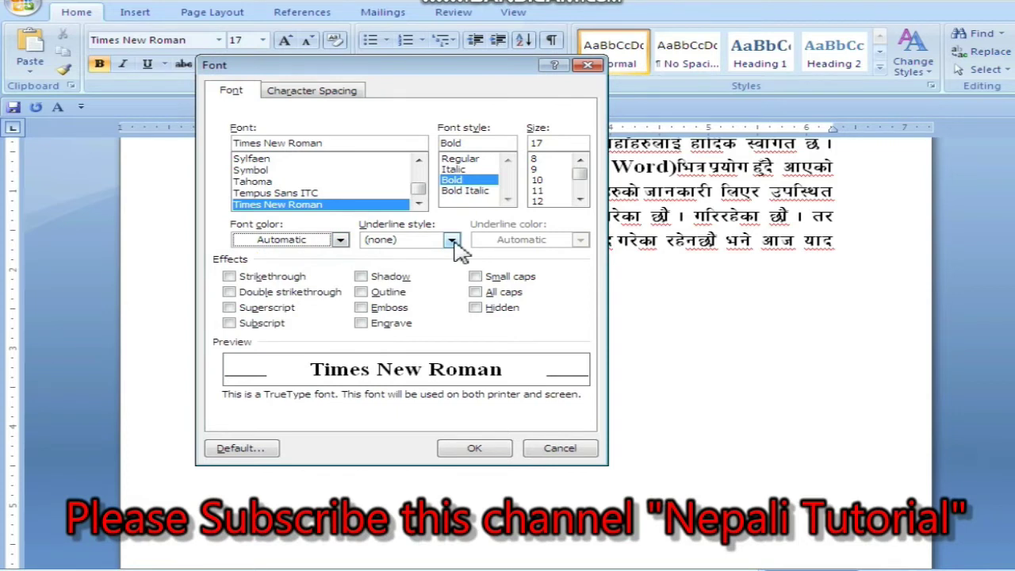
{"action": "left_click", "coordinate": [451, 241]}
{"action": "left_click", "coordinate": [455, 243]}
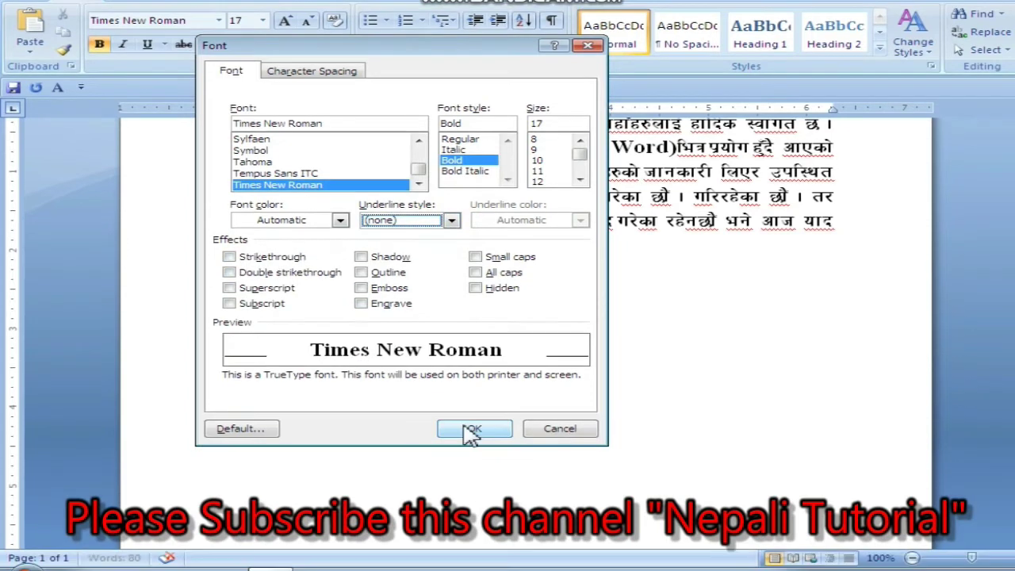
{"action": "left_click", "coordinate": [470, 446]}
{"action": "key", "text": "Return"}
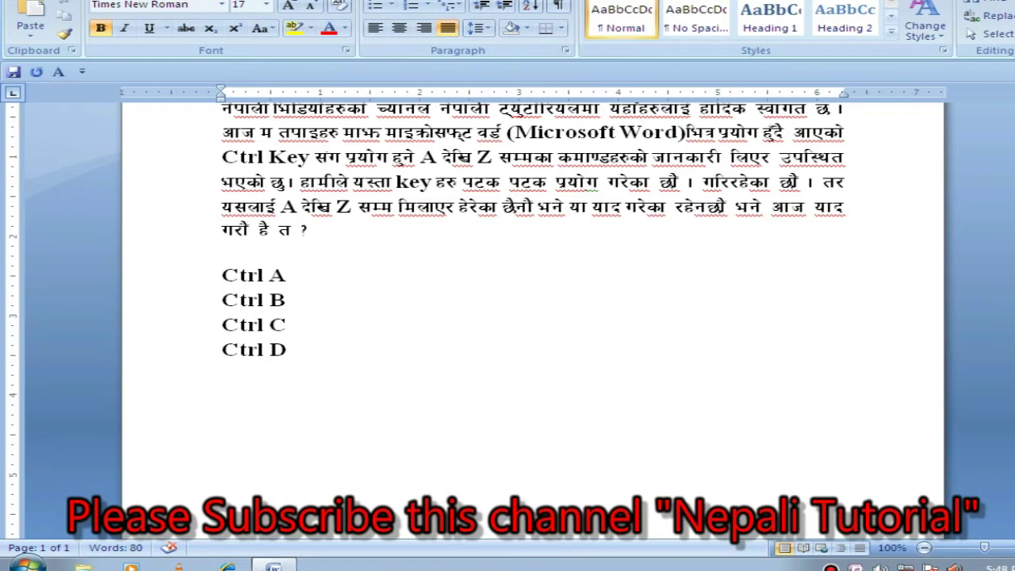
Step: Add a 'Ctrl E' line, centre it with Ctrl+E, then return it to justified with Ctrl+J
{"action": "type", "text": "Ctrl E"}
{"action": "key", "text": "Return"}
{"action": "left_click", "coordinate": [261, 379]}
{"action": "key", "text": "ctrl+e"}
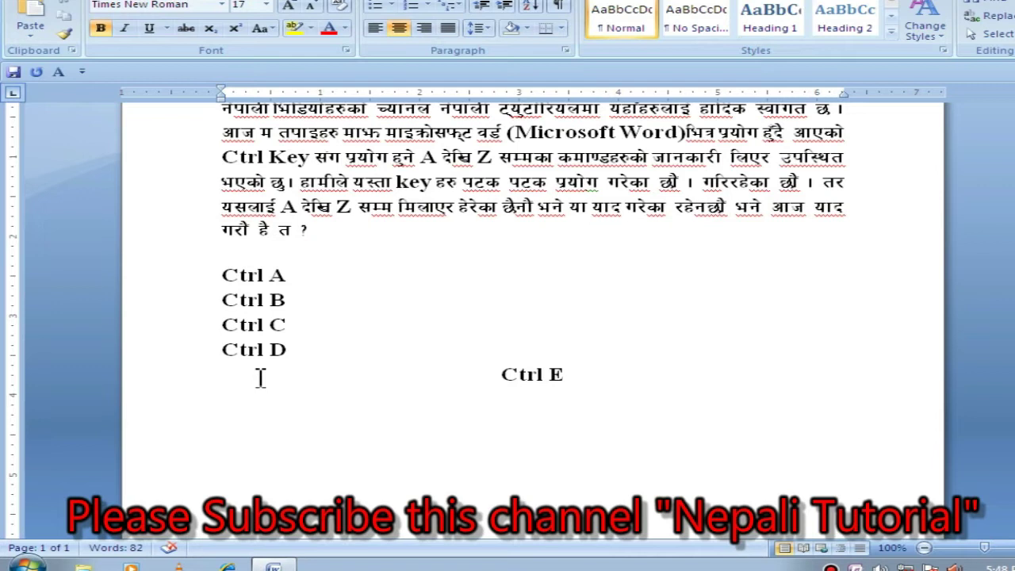
{"action": "key", "text": "ctrl+j"}
{"action": "left_click", "coordinate": [294, 380]}
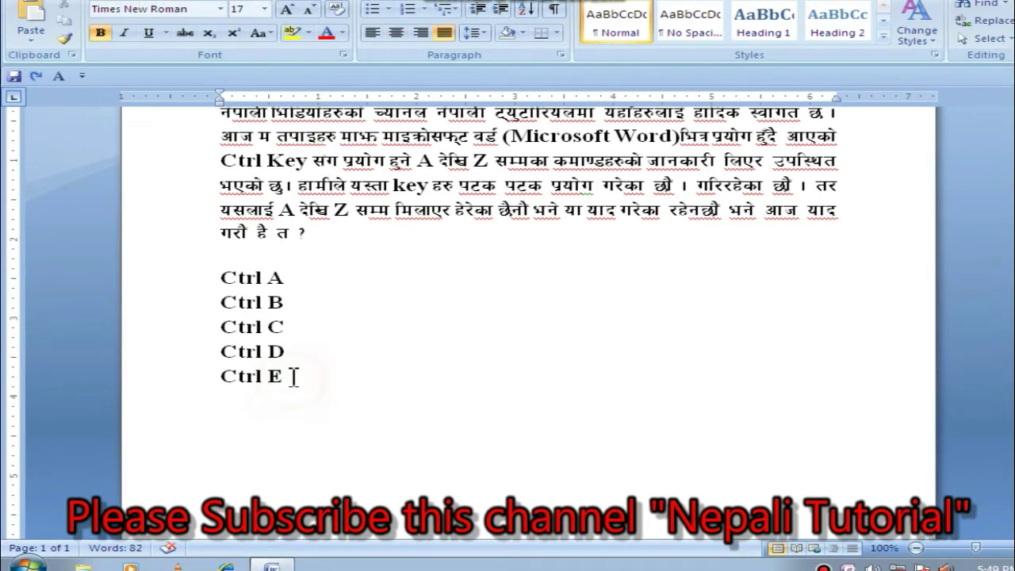
Step: Add a 'Ctrl F' line under 'Ctrl E' and bring up the Find window, moved aside
{"action": "key", "text": "Return"}
{"action": "type", "text": "Ctrl F"}
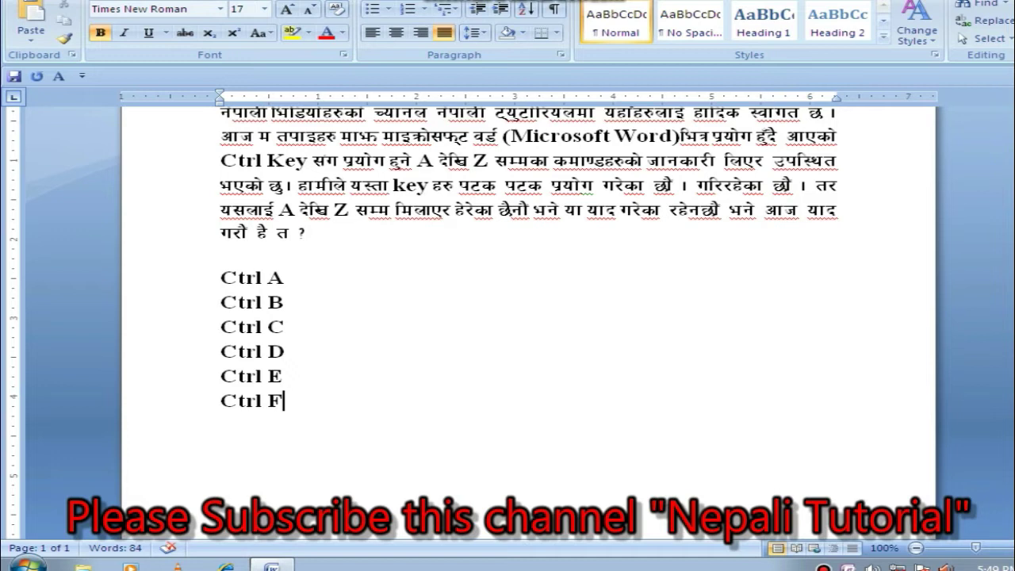
{"action": "key", "text": "ctrl+f"}
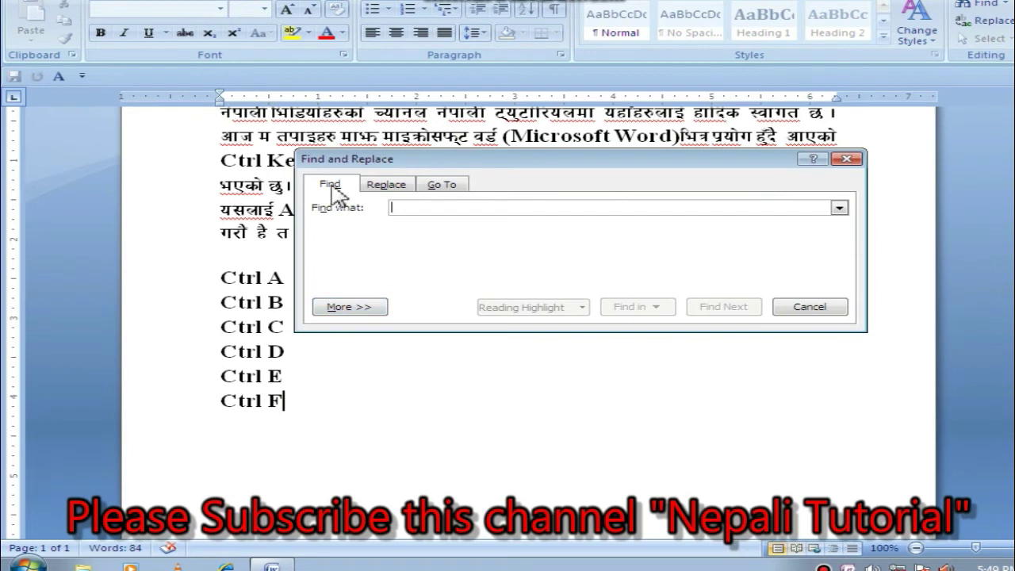
{"action": "mouse_move", "coordinate": [401, 163]}
{"action": "left_mouse_down"}
{"action": "mouse_move", "coordinate": [349, 135]}
{"action": "mouse_move", "coordinate": [318, 141]}
{"action": "mouse_move", "coordinate": [356, 166]}
{"action": "mouse_move", "coordinate": [287, 204]}
{"action": "mouse_move", "coordinate": [303, 179]}
{"action": "left_mouse_up"}
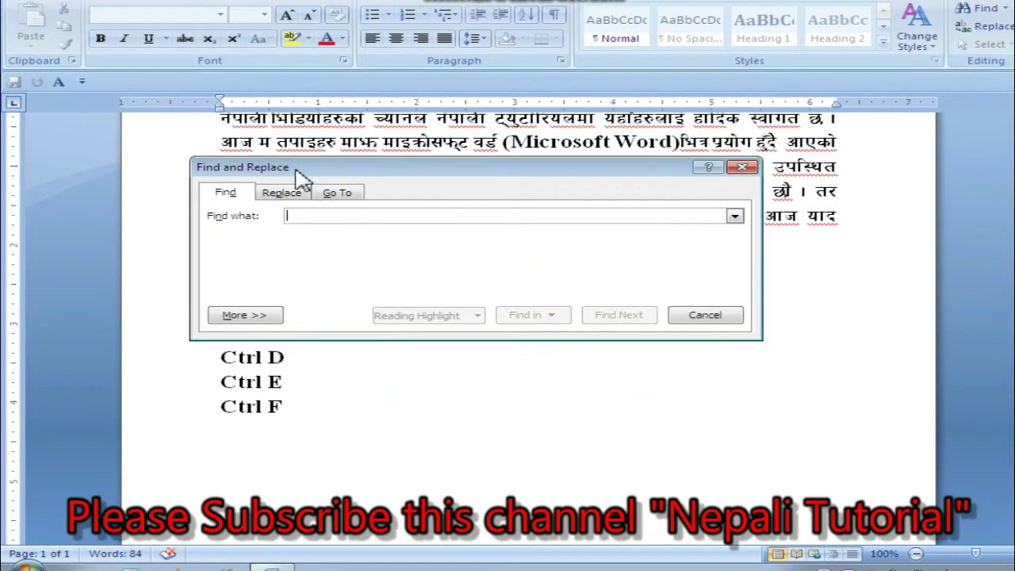
{"action": "left_click", "coordinate": [227, 195]}
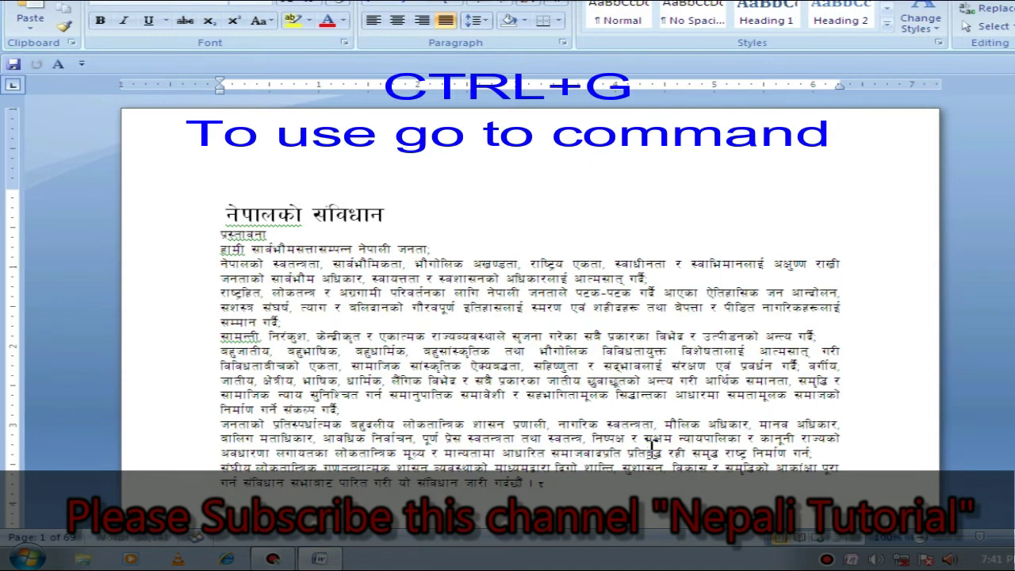
Step: Jump to a page number with Go To (Ctrl+G), then open Replace with Ctrl+H
{"action": "key", "text": "ctrl+g"}
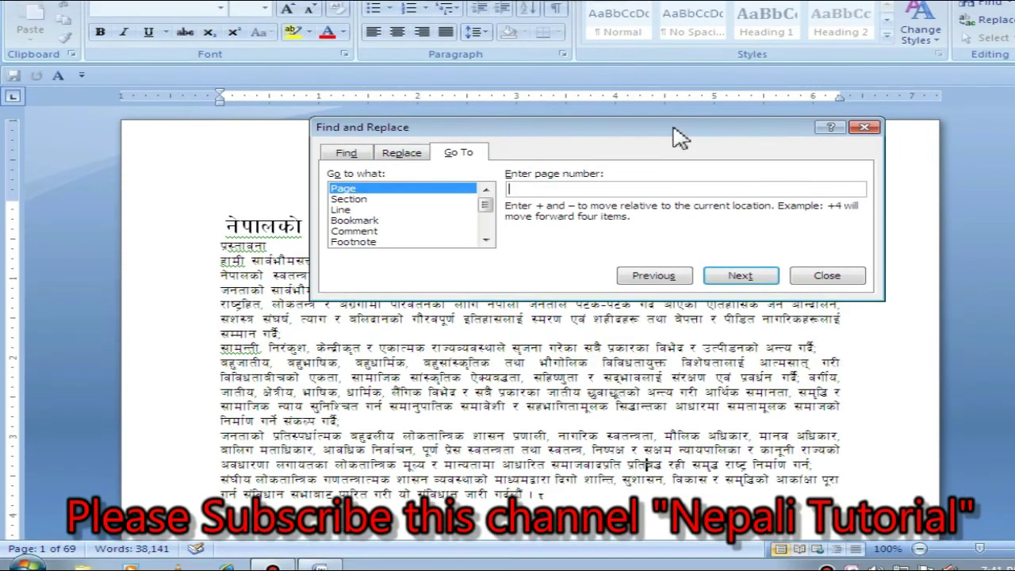
{"action": "left_click_drag", "start_coordinate": [674, 130], "coordinate": [640, 131]}
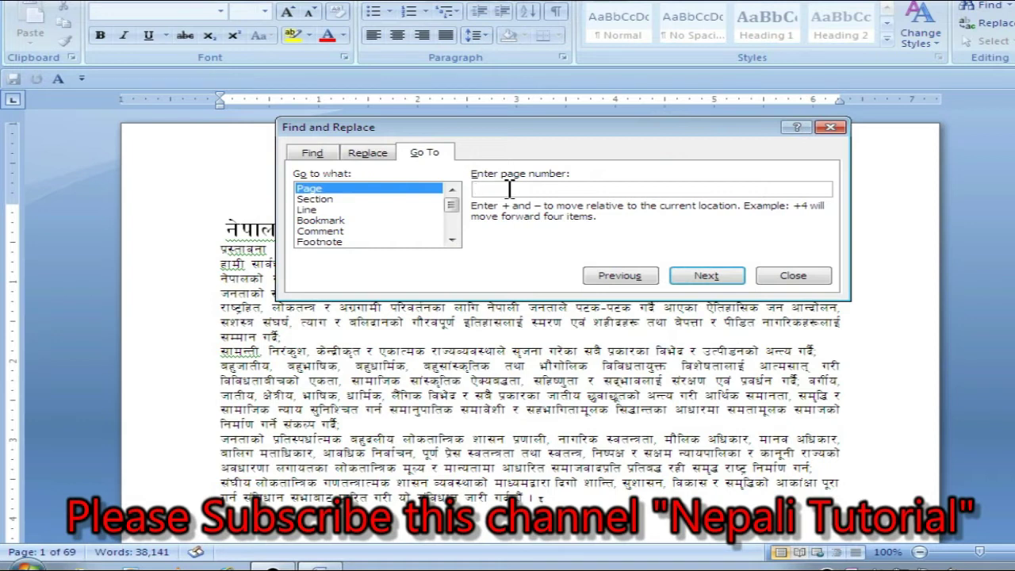
{"action": "type", "text": "100"}
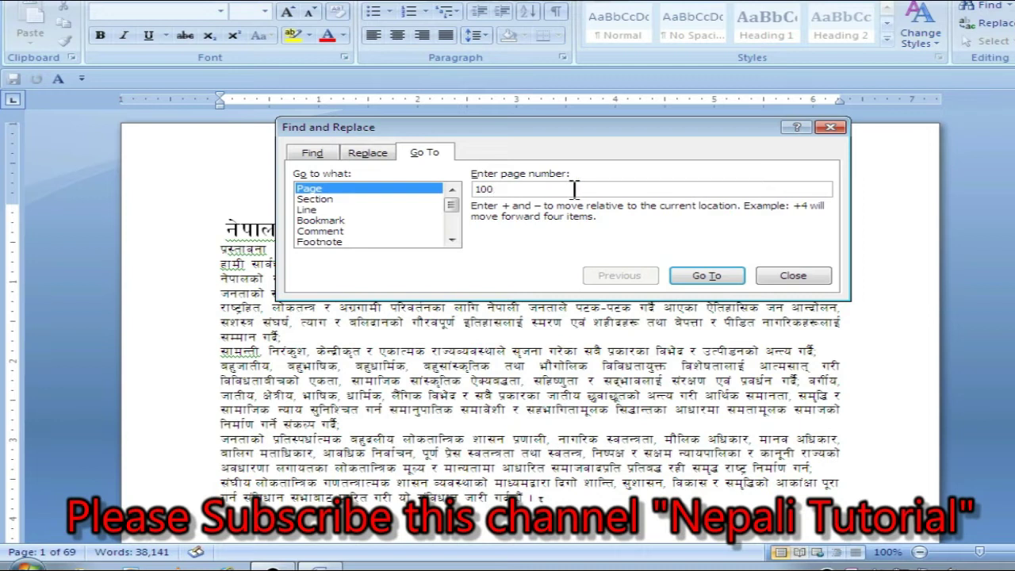
{"action": "left_click", "coordinate": [708, 278]}
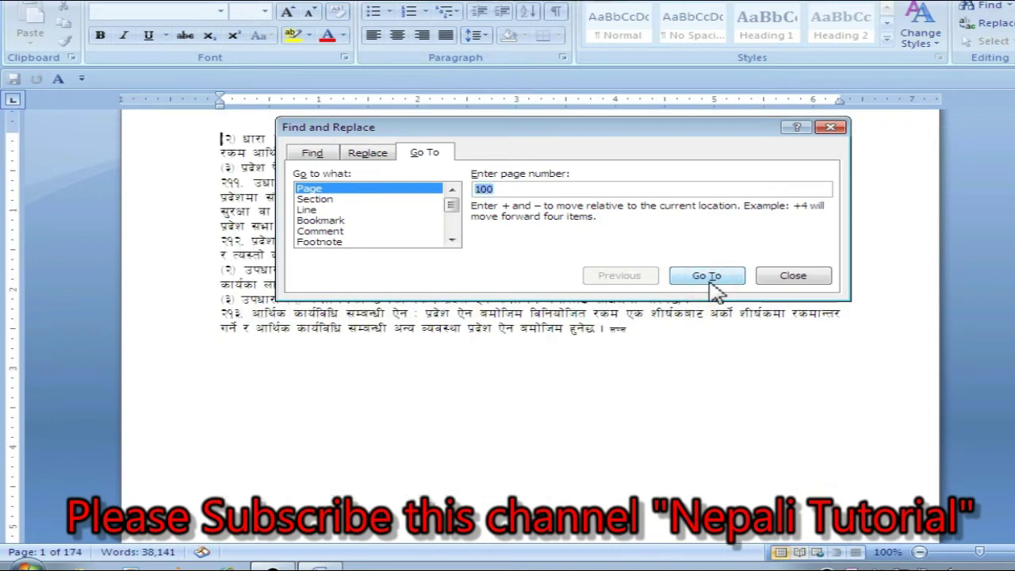
{"action": "left_click", "coordinate": [792, 276]}
{"action": "left_click", "coordinate": [580, 301]}
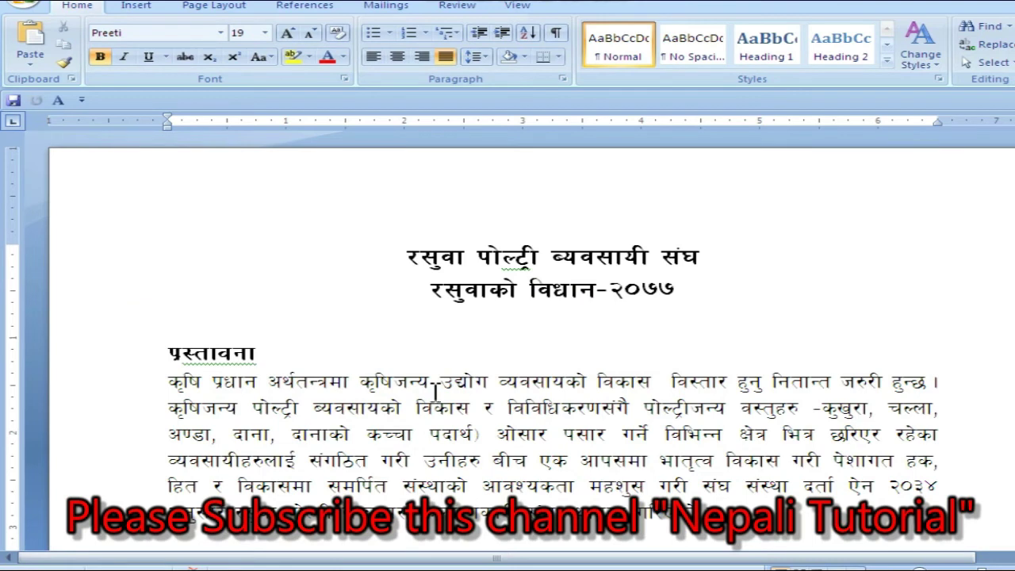
{"action": "key", "text": "ctrl+h"}
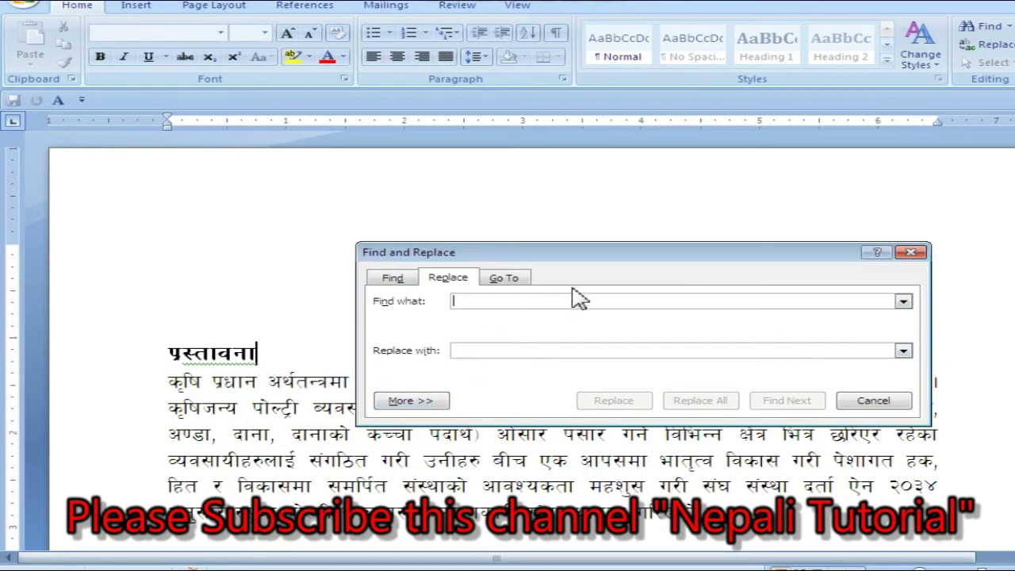
Step: Move the Find and Replace window up and to the left
{"action": "mouse_move", "coordinate": [605, 255]}
{"action": "left_mouse_down"}
{"action": "mouse_move", "coordinate": [568, 191]}
{"action": "mouse_move", "coordinate": [539, 196]}
{"action": "left_mouse_up"}
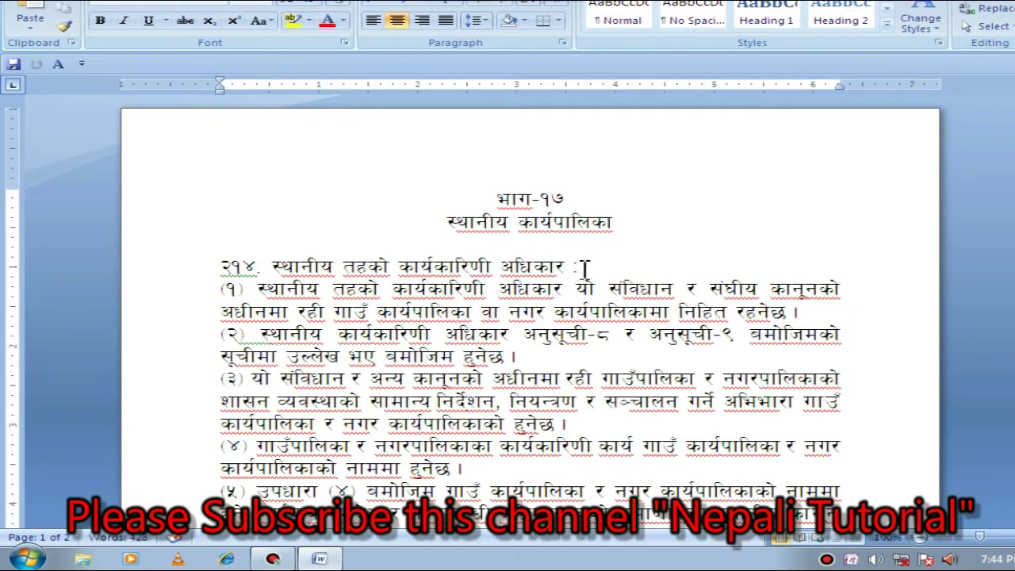
Step: Italicise the section २१४ heading line on the भाग-१७ page
{"action": "mouse_move", "coordinate": [587, 266]}
{"action": "left_mouse_down"}
{"action": "mouse_move", "coordinate": [393, 254]}
{"action": "mouse_move", "coordinate": [239, 266]}
{"action": "left_mouse_up"}
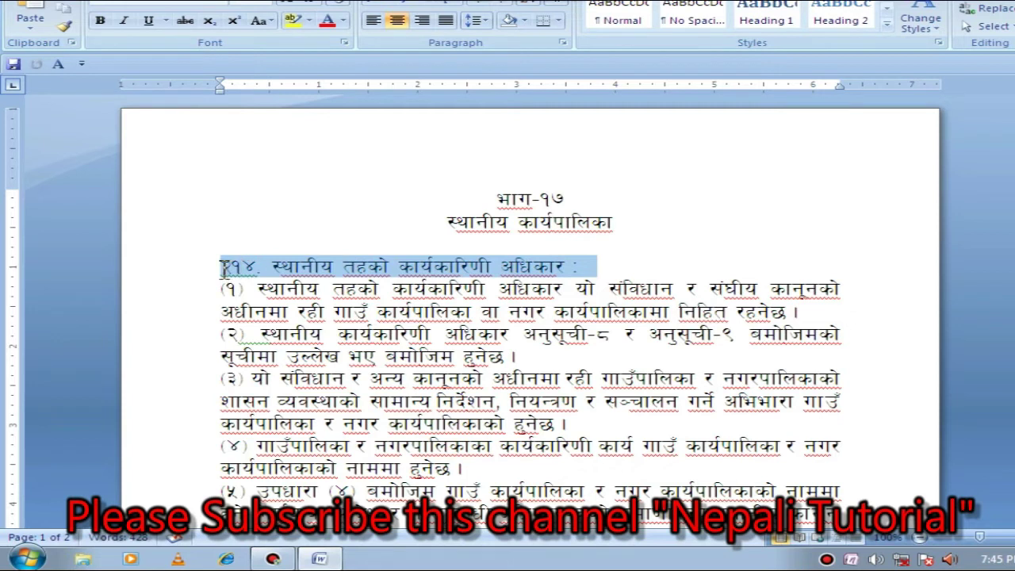
{"action": "left_click_drag", "start_coordinate": [240, 266], "coordinate": [235, 272]}
{"action": "key", "text": "ctrl+i"}
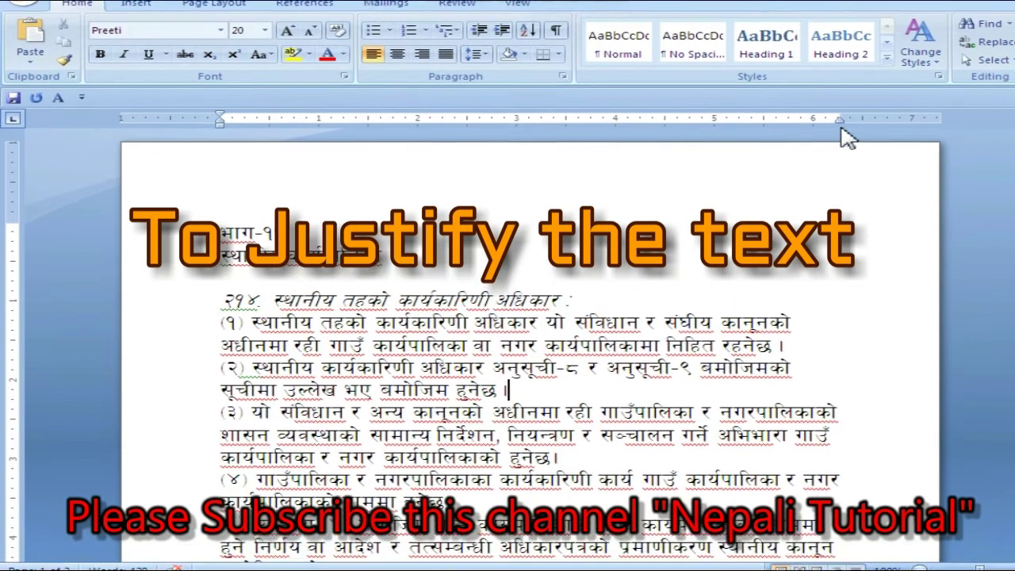
Step: Select all the Nepali document's text with Ctrl+A and justify it with Ctrl+J
{"action": "left_click", "coordinate": [840, 125]}
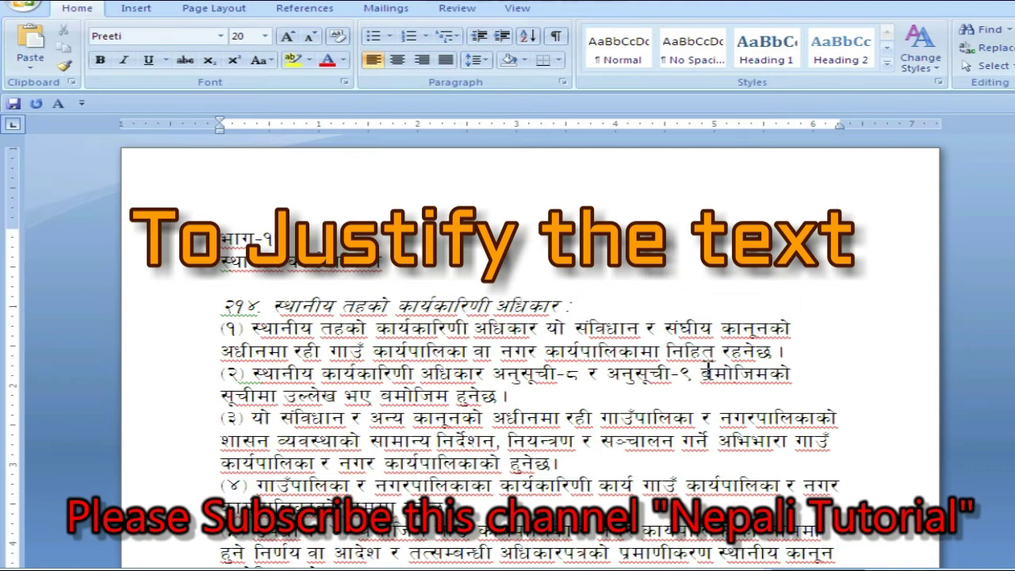
{"action": "key", "text": "ctrl+a"}
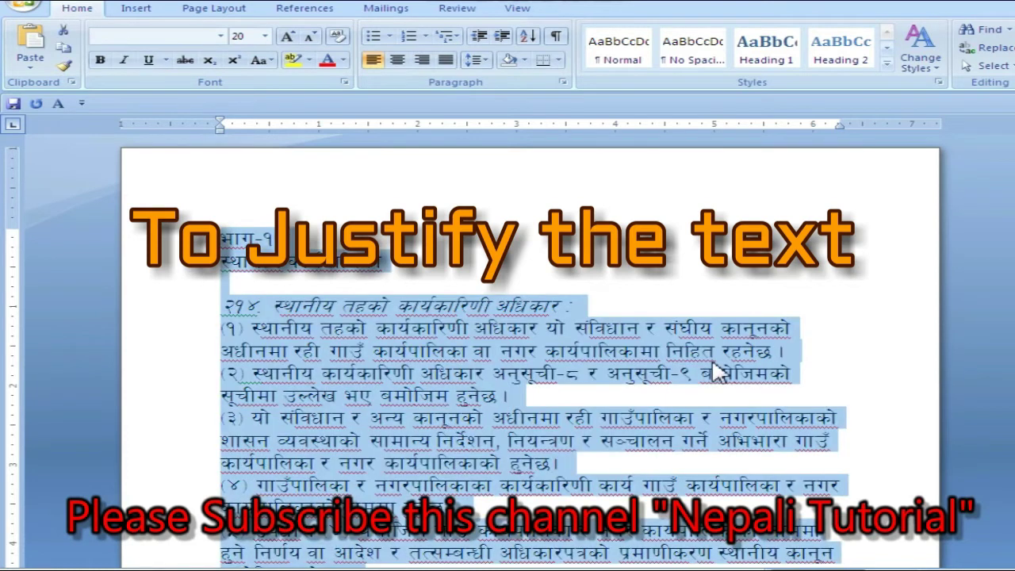
{"action": "key", "text": "ctrl+j"}
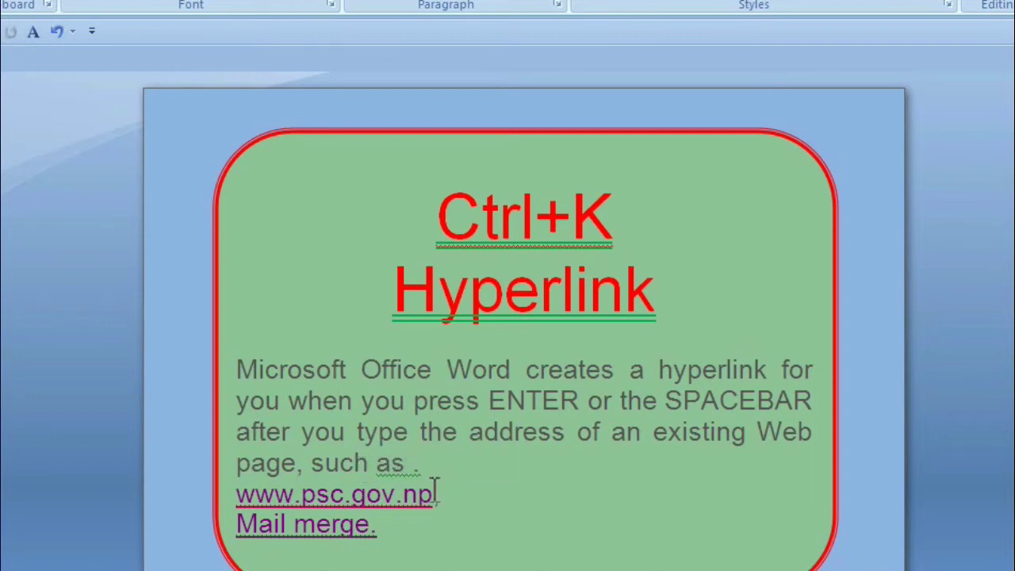
Step: Hyperlink the words 'Mail merge.' to the mail merge .docx file with Ctrl+K
{"action": "left_click_drag", "start_coordinate": [373, 524], "coordinate": [239, 545]}
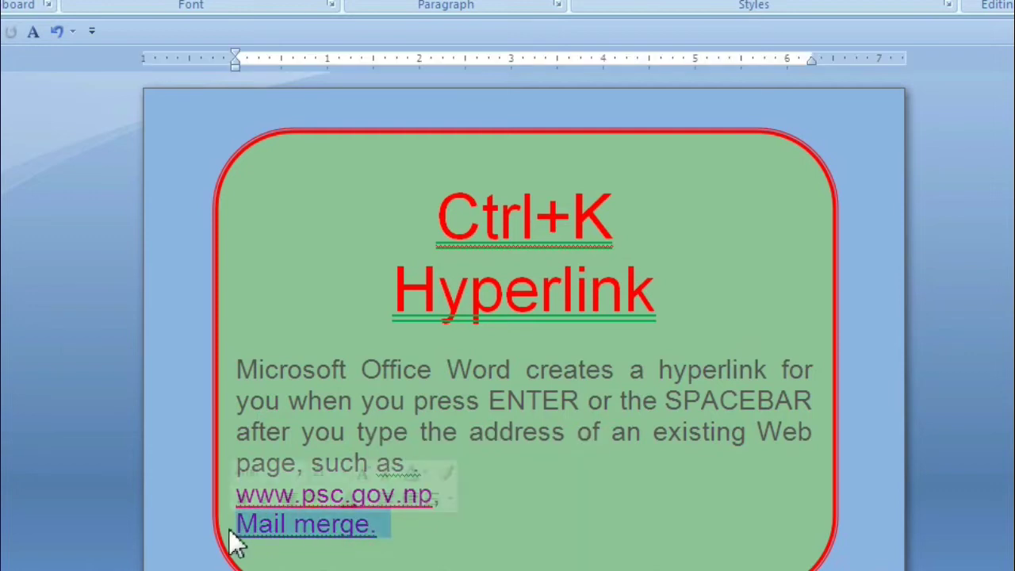
{"action": "key", "text": "ctrl+k"}
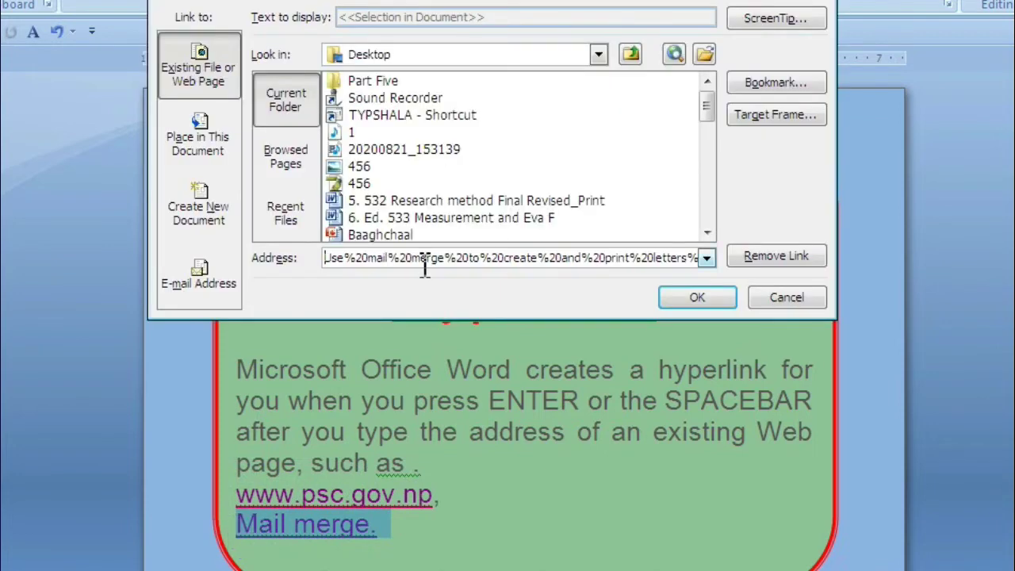
{"action": "left_click", "coordinate": [390, 237]}
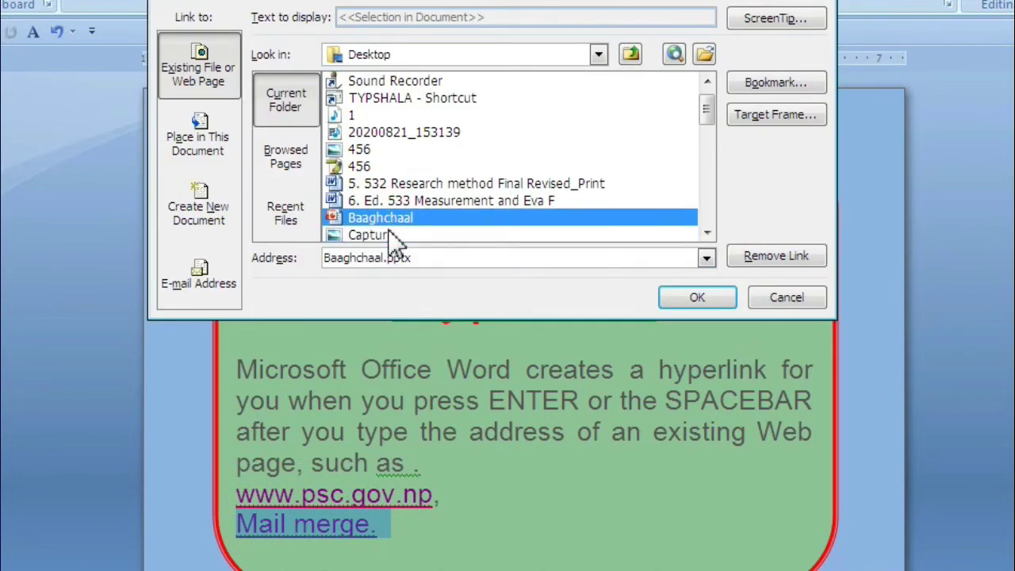
{"action": "scroll", "coordinate": [392, 238], "scroll_direction": "down", "scroll_amount": 5}
{"action": "left_click", "coordinate": [392, 237]}
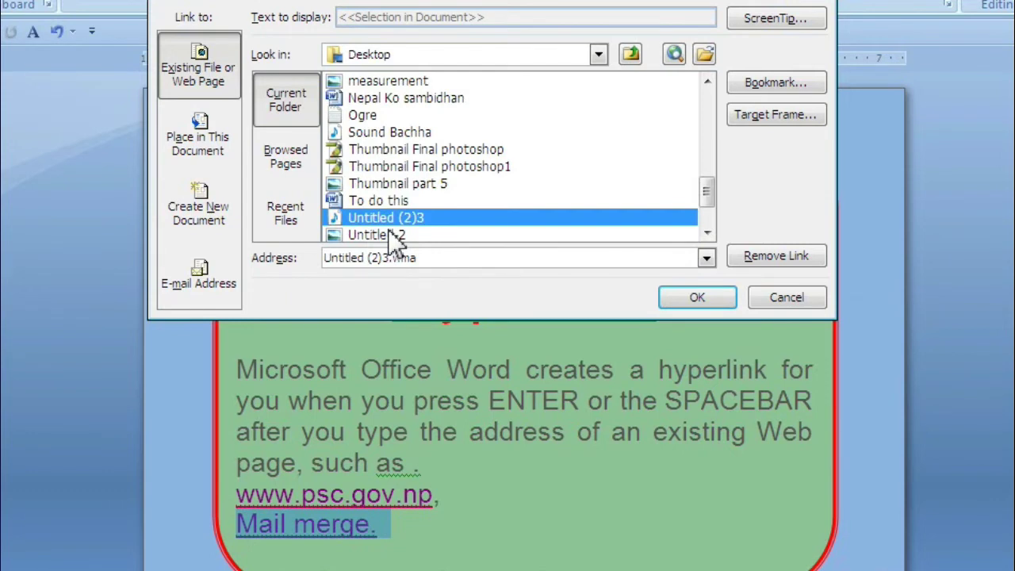
{"action": "left_click", "coordinate": [394, 236]}
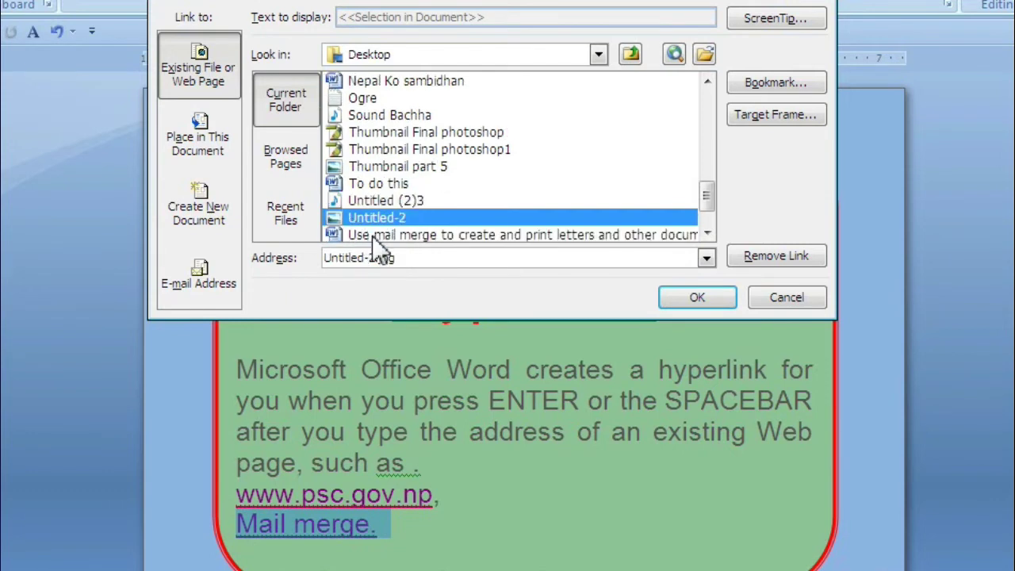
{"action": "left_click", "coordinate": [373, 235]}
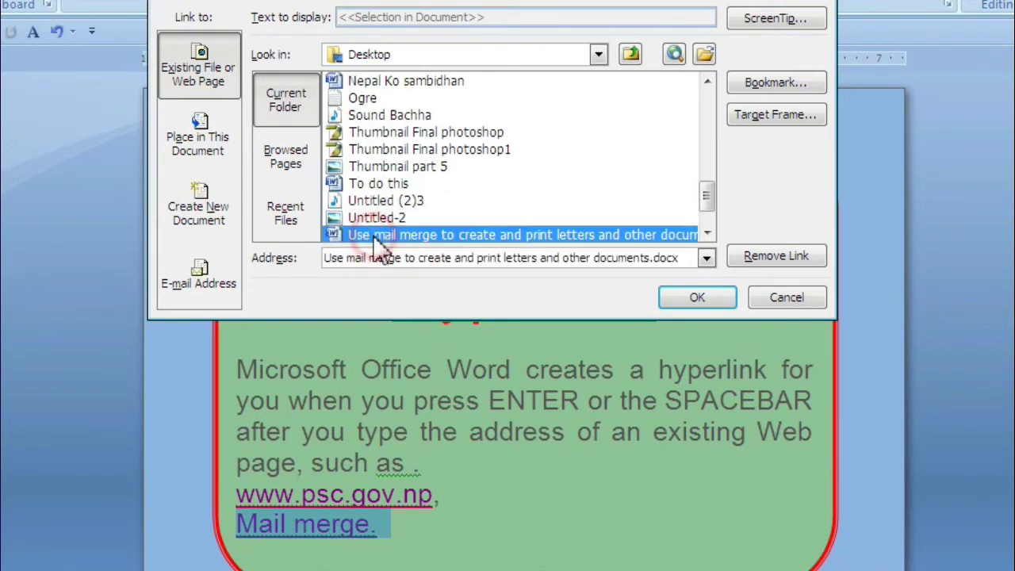
{"action": "left_click", "coordinate": [690, 300]}
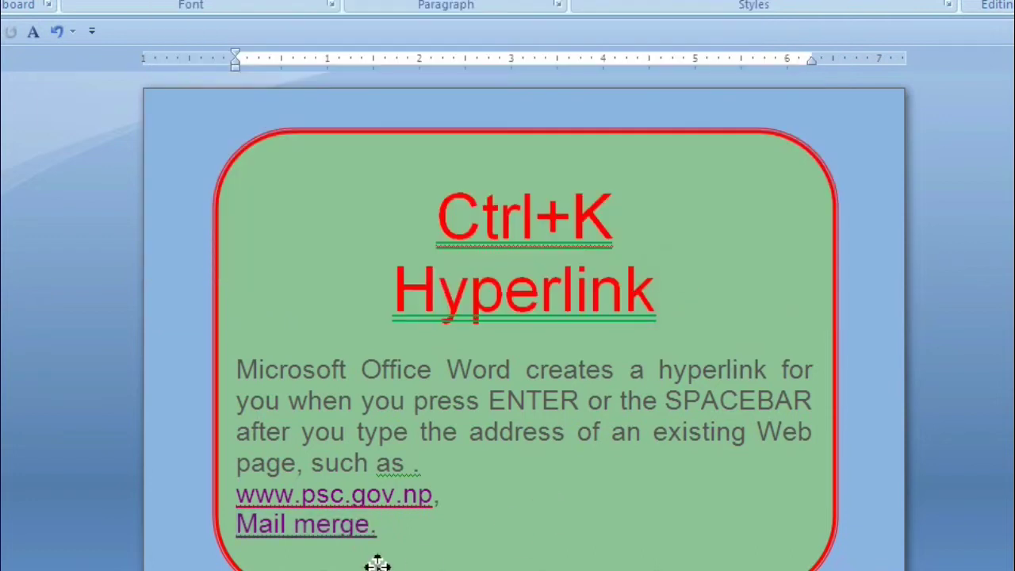
Step: Follow the Mail merge link to open the 'Use mail merge to create and print letters' document
{"action": "left_click", "coordinate": [336, 532], "text": "ctrl"}
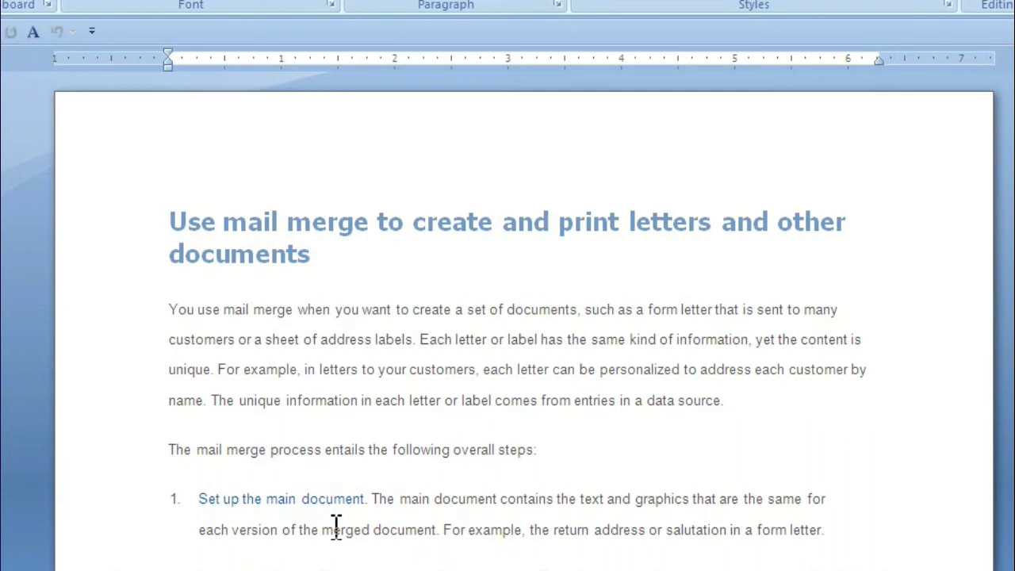
{"action": "scroll", "coordinate": [337, 526], "scroll_direction": "down", "scroll_amount": 2}
{"action": "scroll", "coordinate": [336, 526], "scroll_direction": "down", "scroll_amount": 3}
{"action": "scroll", "coordinate": [337, 526], "scroll_direction": "up", "scroll_amount": 2}
{"action": "scroll", "coordinate": [336, 526], "scroll_direction": "up", "scroll_amount": 3}
{"action": "scroll", "coordinate": [337, 526], "scroll_direction": "down", "scroll_amount": 3}
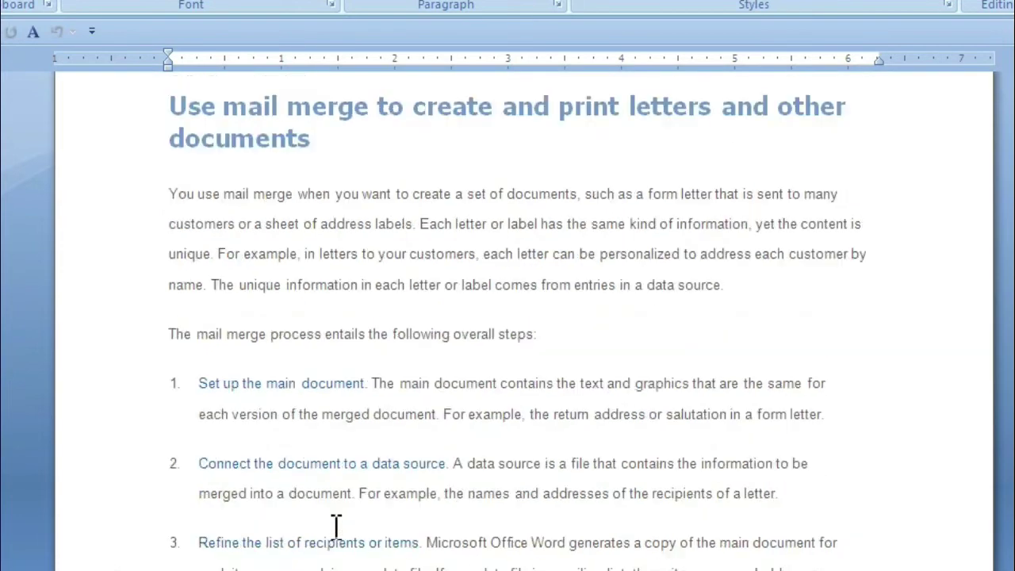
{"action": "scroll", "coordinate": [336, 526], "scroll_direction": "up", "scroll_amount": 3}
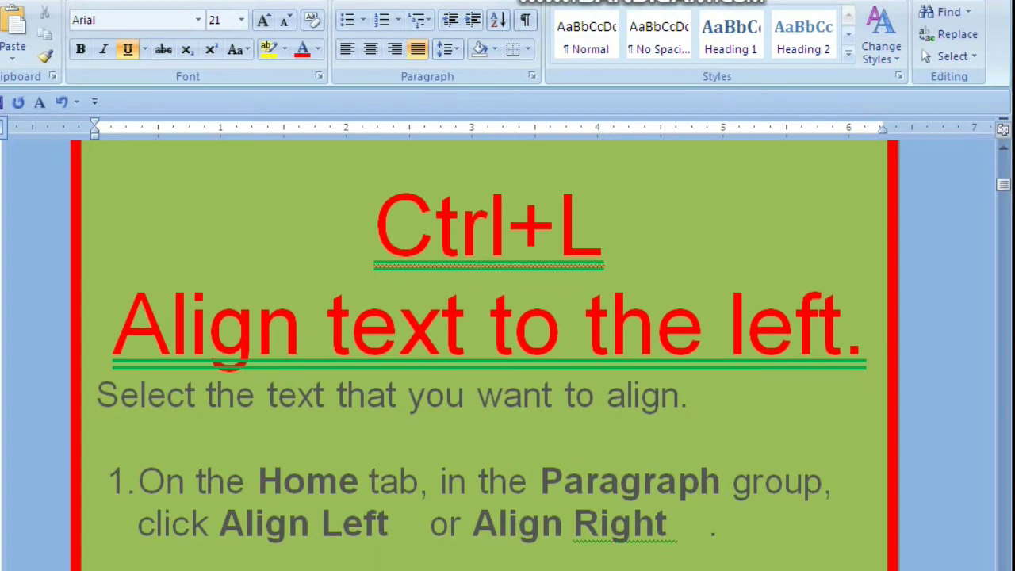
Step: Select the whole Ctrl+L heading line and left-align it with Ctrl+L
{"action": "left_click", "coordinate": [460, 242]}
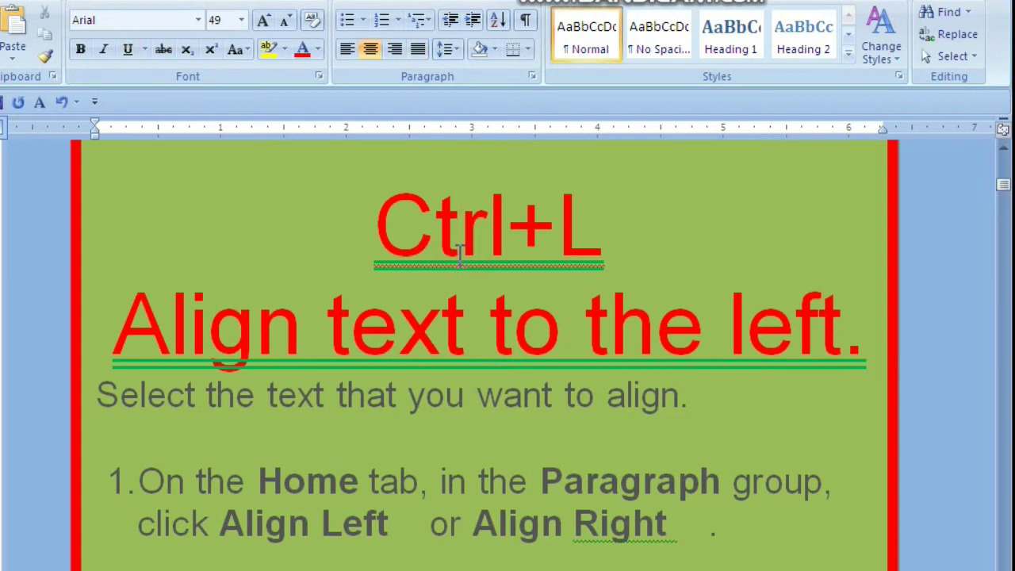
{"action": "left_click_drag", "start_coordinate": [591, 232], "coordinate": [499, 228]}
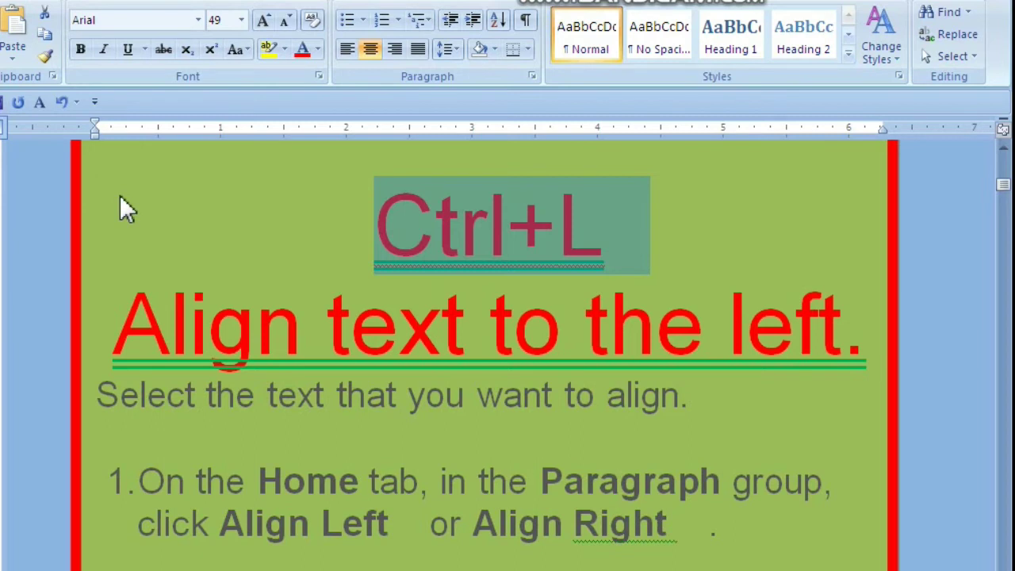
{"action": "key", "text": "ctrl+l"}
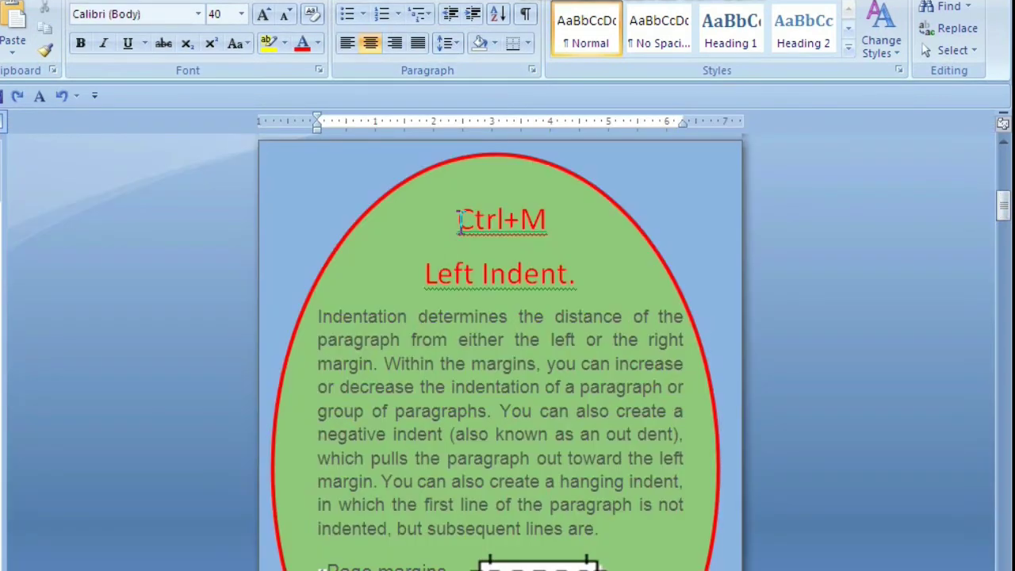
Step: Indent the Indentation paragraph with repeated Ctrl+M, stepping from 0.5 to 2.5 inches
{"action": "left_click", "coordinate": [418, 273]}
{"action": "left_click", "coordinate": [320, 315]}
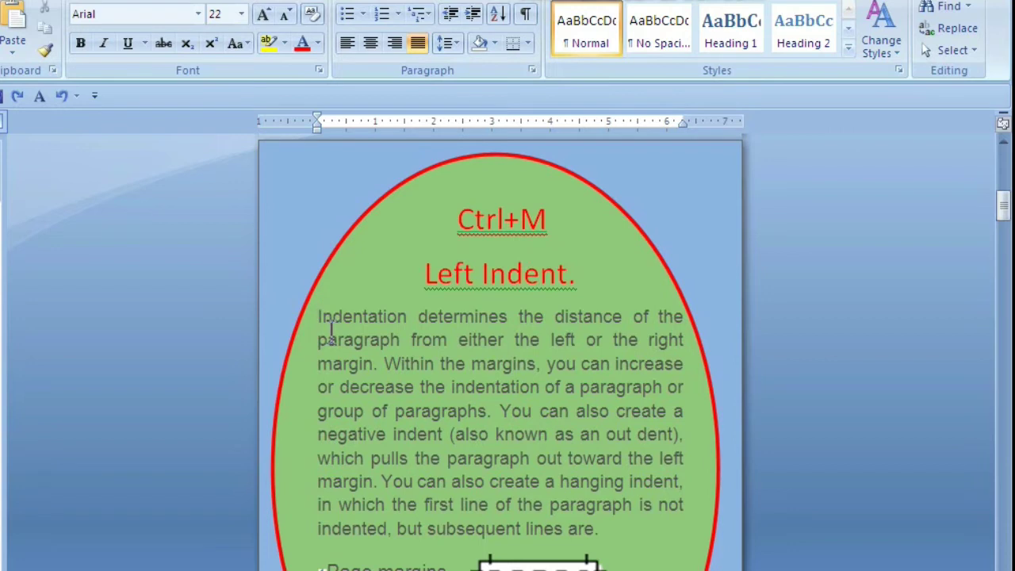
{"action": "key", "text": "ctrl+m"}
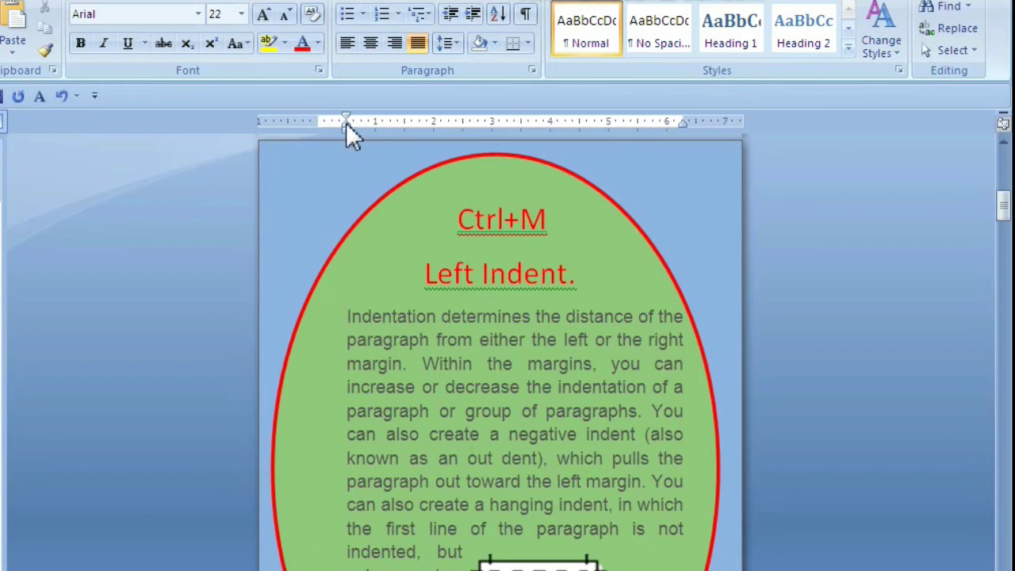
{"action": "key", "text": "ctrl+m"}
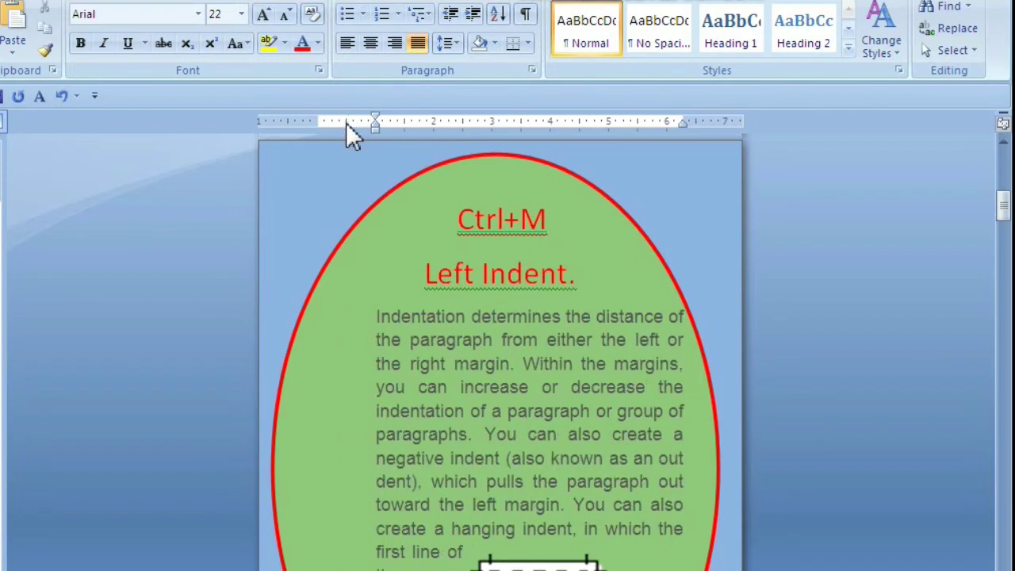
{"action": "key", "text": "ctrl+m"}
{"action": "key", "text": "ctrl+m"}
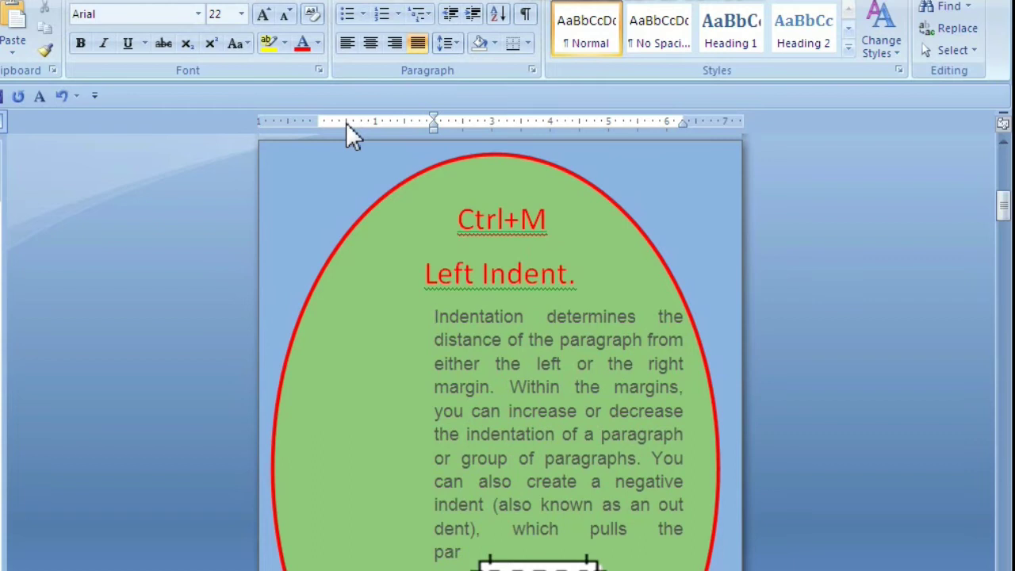
{"action": "key", "text": "ctrl+m"}
{"action": "key", "text": "ctrl+m"}
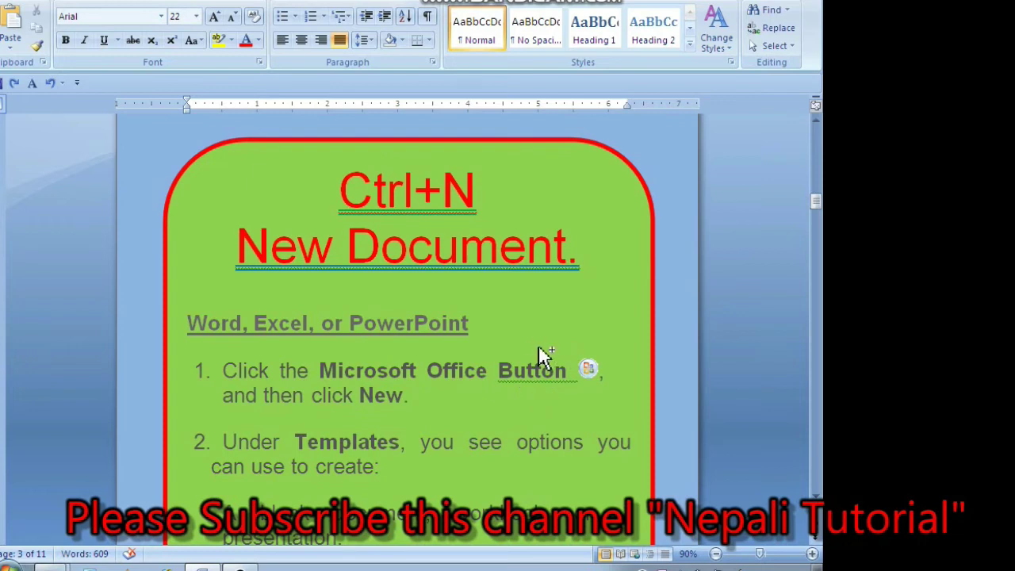
Step: Create a new blank document with Ctrl+N
{"action": "key", "text": "ctrl+n"}
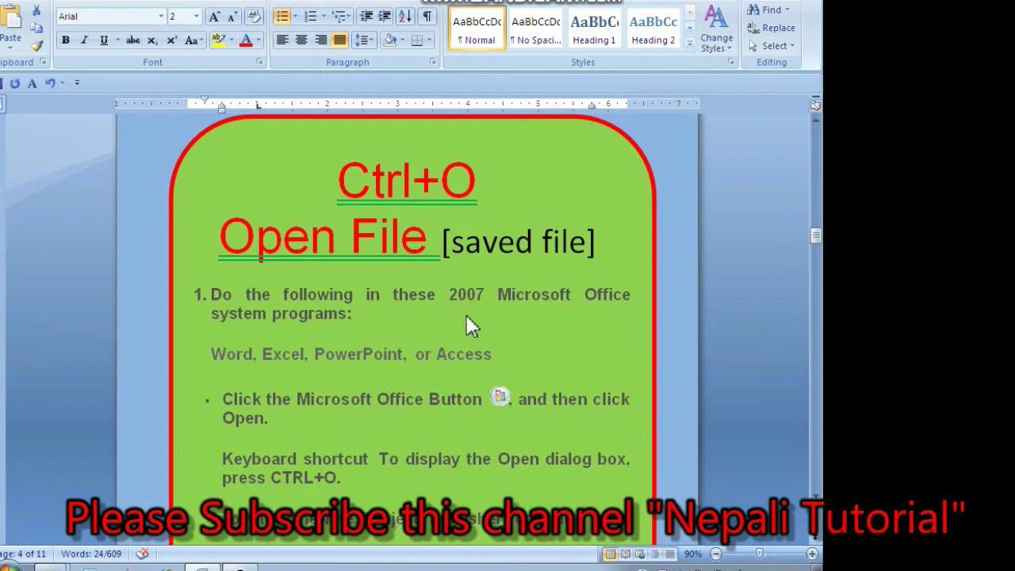
Step: Bring up the Open dialog with Ctrl+O and cancel it without opening a file
{"action": "key", "text": "ctrl+o"}
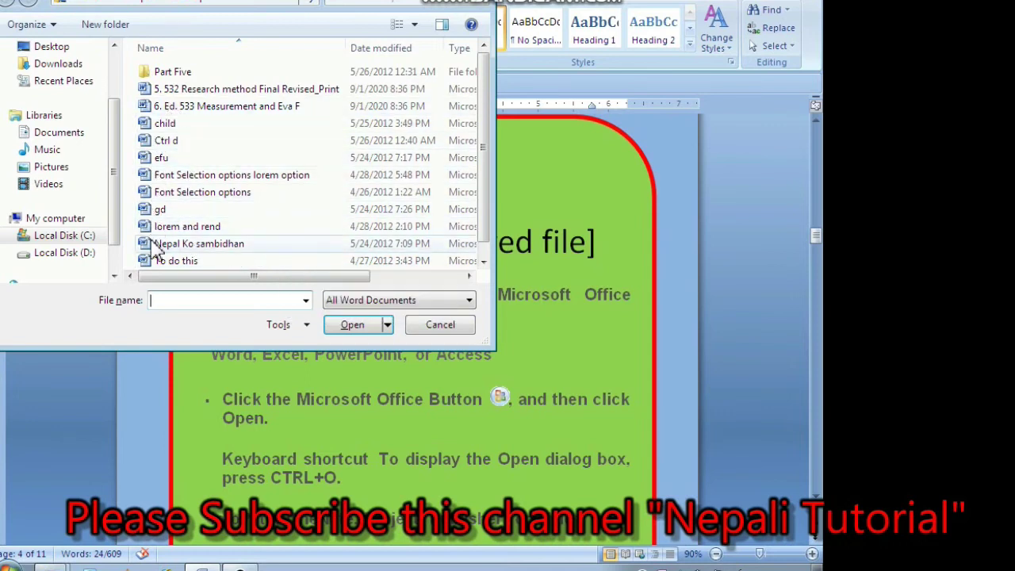
{"action": "left_click", "coordinate": [441, 327]}
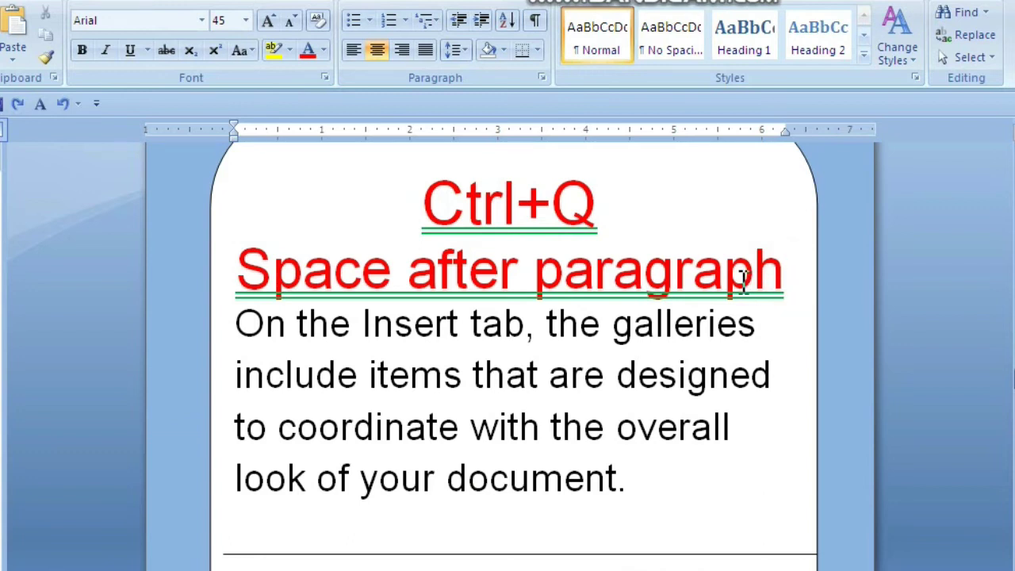
Step: Apply Remove Space After Paragraph from Line Spacing to the 'Space after paragraph' heading
{"action": "key", "text": "ctrl+q"}
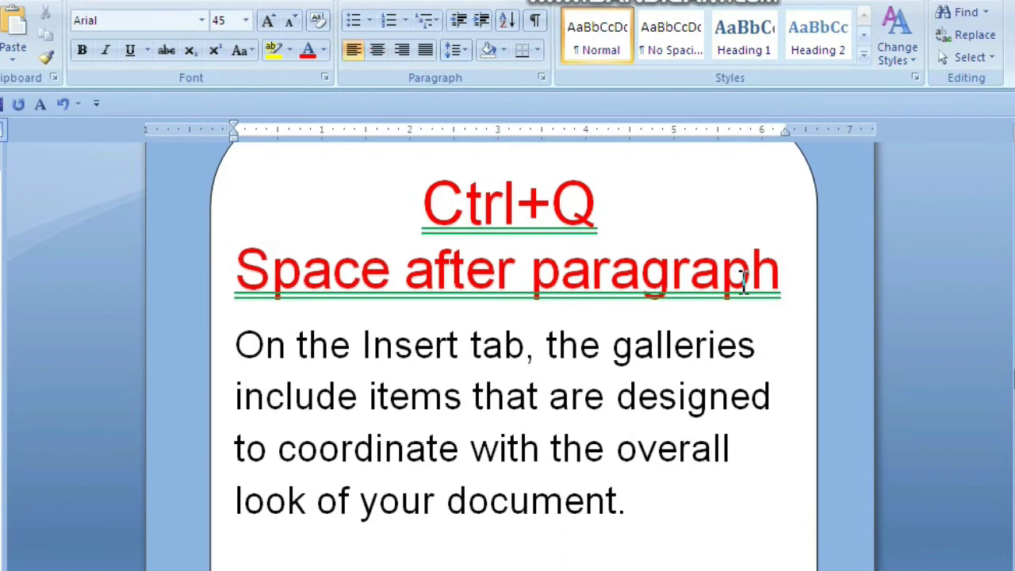
{"action": "left_click", "coordinate": [237, 346]}
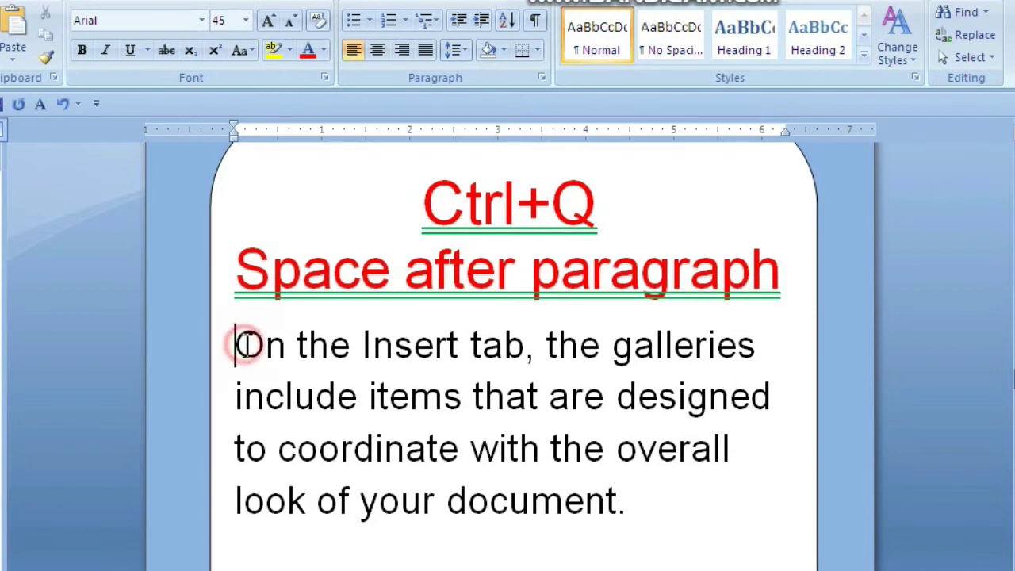
{"action": "left_click", "coordinate": [239, 281]}
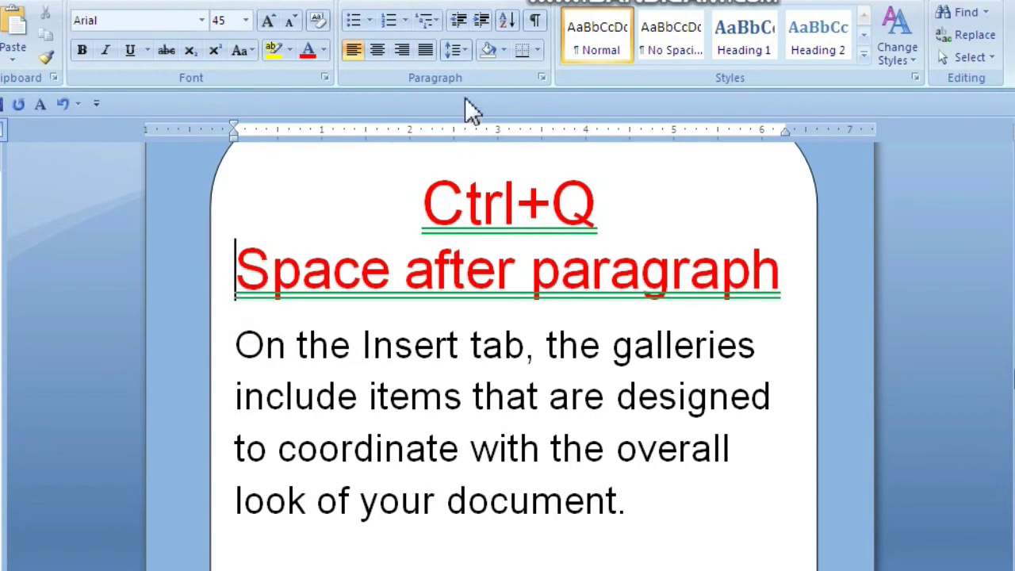
{"action": "left_click", "coordinate": [466, 52]}
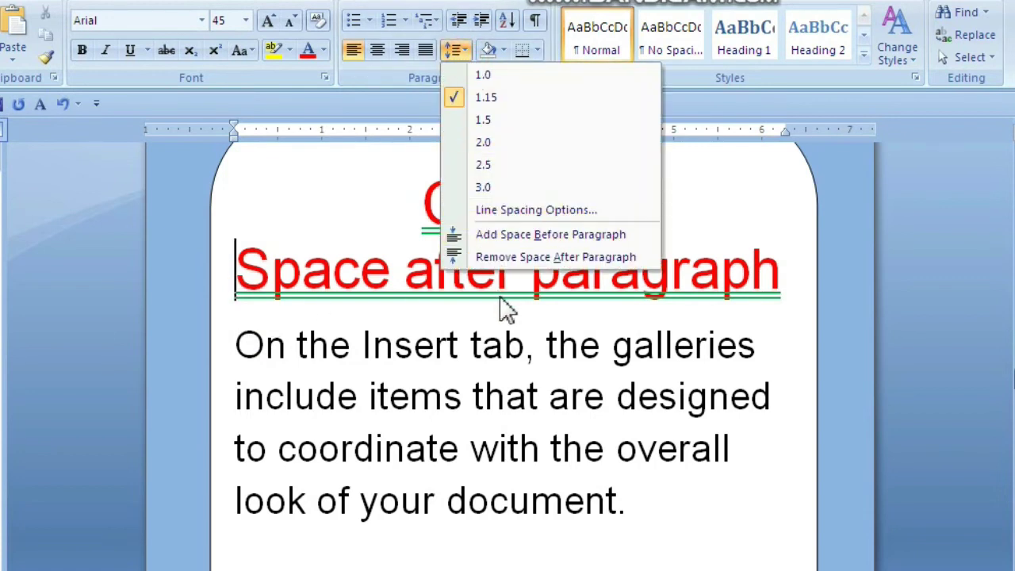
{"action": "left_click", "coordinate": [510, 262]}
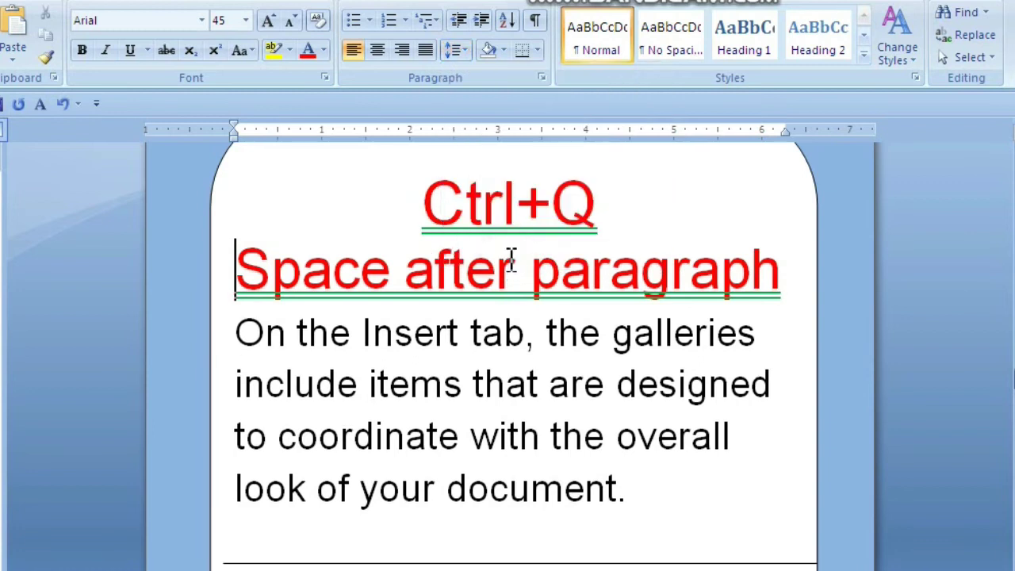
{"action": "scroll", "coordinate": [508, 281], "scroll_direction": "down", "scroll_amount": 1}
Step: Give the 'Hanging Indent' paragraph a Ctrl+T hanging indent, then select the Ctrl+U heading
{"action": "scroll", "coordinate": [508, 302], "scroll_direction": "down", "scroll_amount": 1}
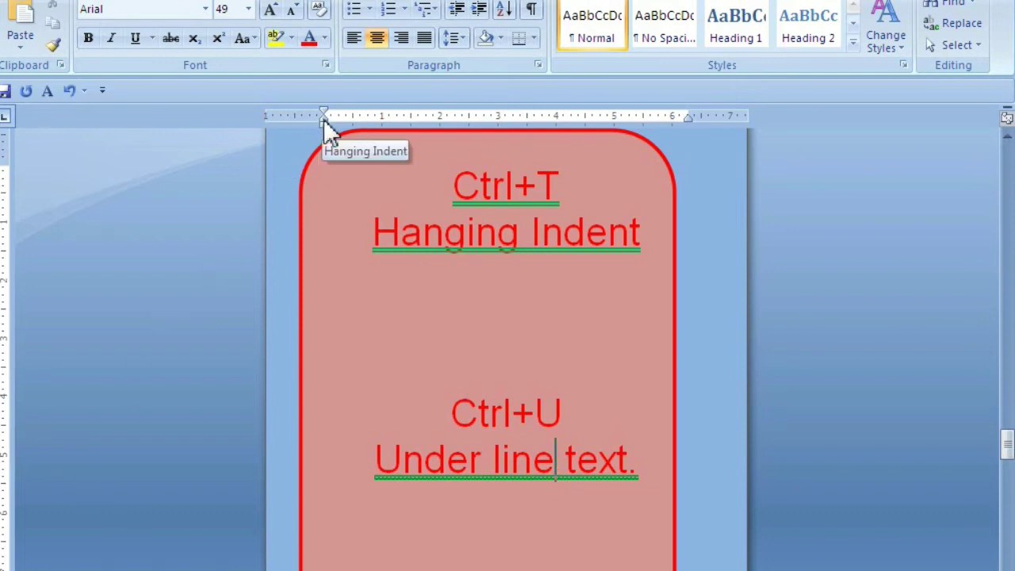
{"action": "left_click_drag", "start_coordinate": [323, 119], "coordinate": [324, 119]}
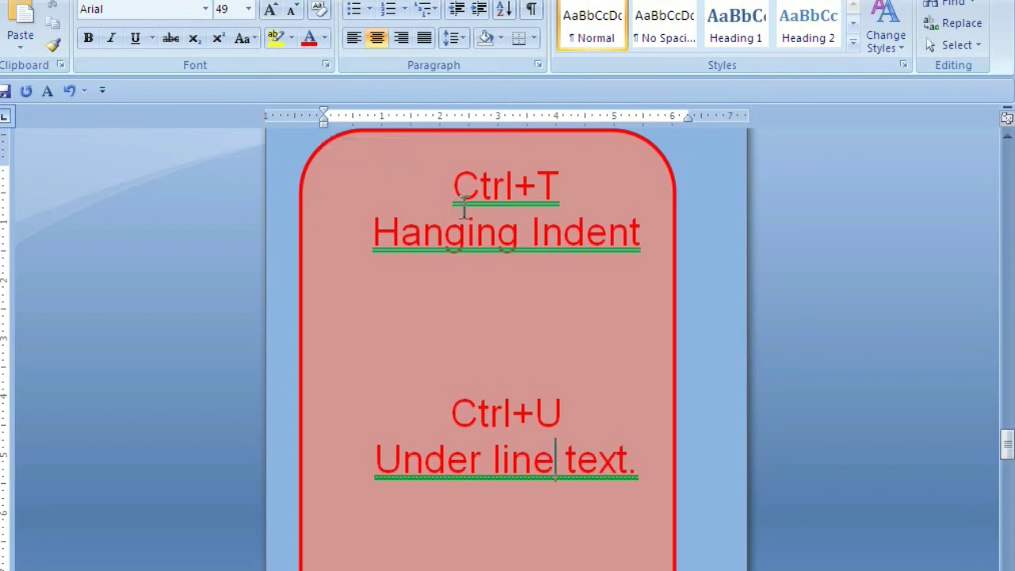
{"action": "left_click", "coordinate": [369, 234]}
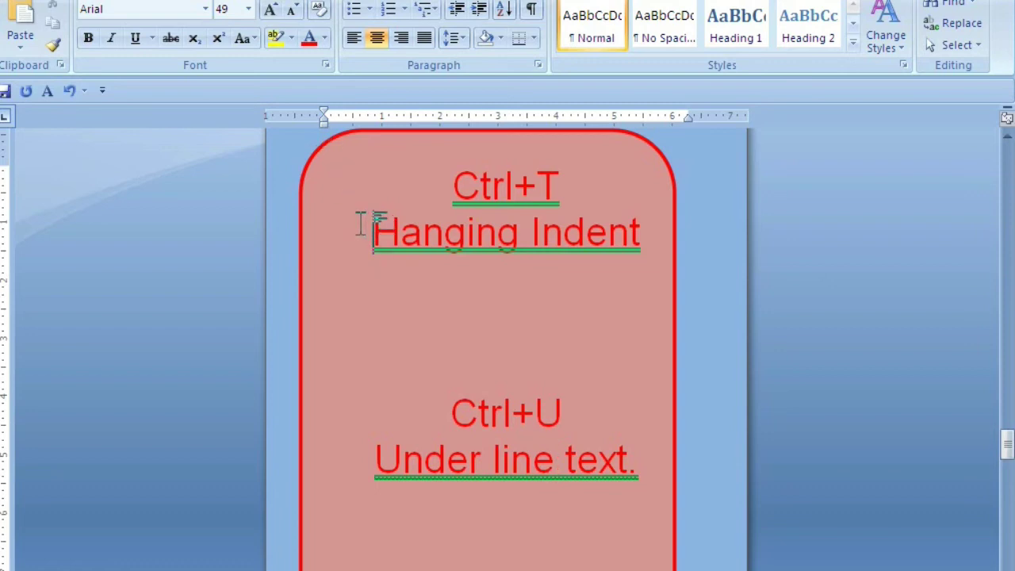
{"action": "key", "text": "ctrl+t"}
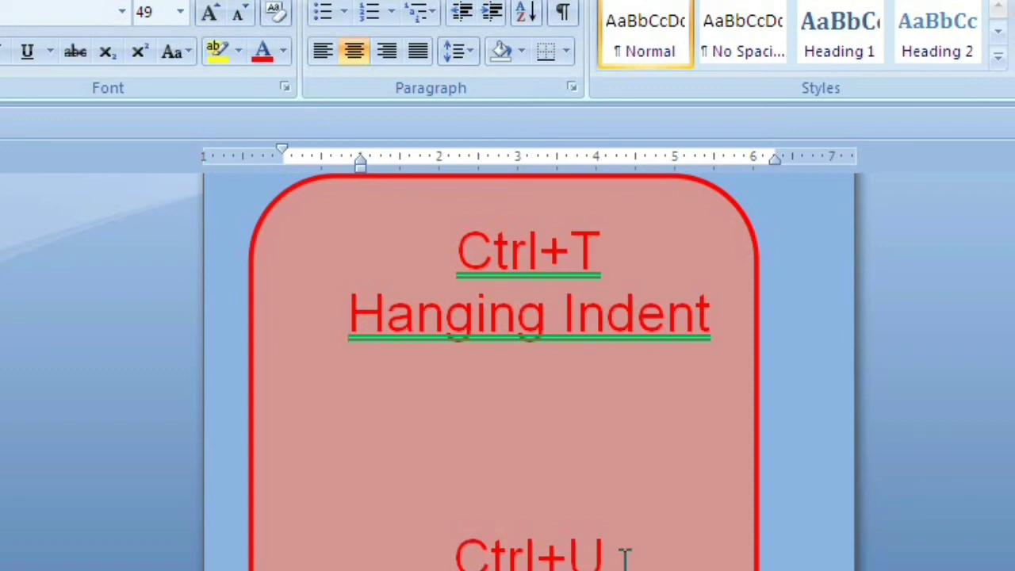
{"action": "left_click_drag", "start_coordinate": [616, 553], "coordinate": [485, 548]}
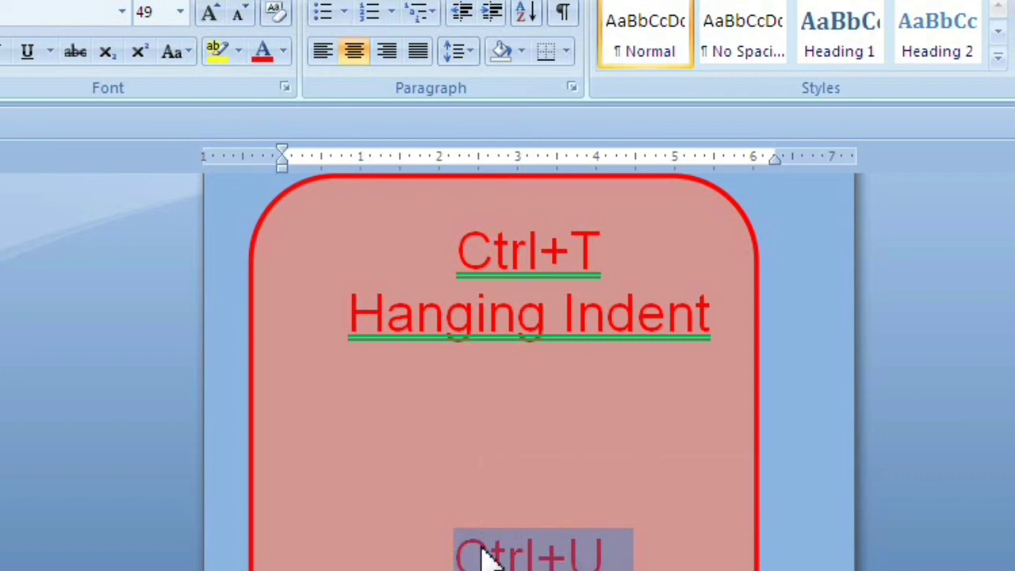
Step: Underline the selected Ctrl+U heading with Ctrl+U
{"action": "key", "text": "ctrl+u"}
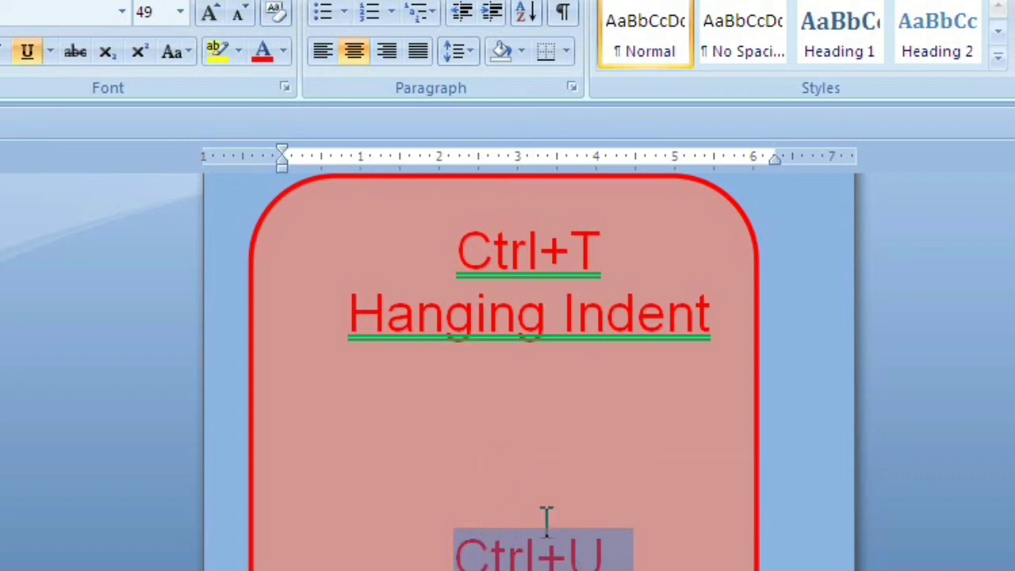
{"action": "left_click", "coordinate": [538, 553]}
{"action": "key", "text": "ctrl+u"}
{"action": "scroll", "coordinate": [507, 357], "scroll_direction": "down", "scroll_amount": 5}
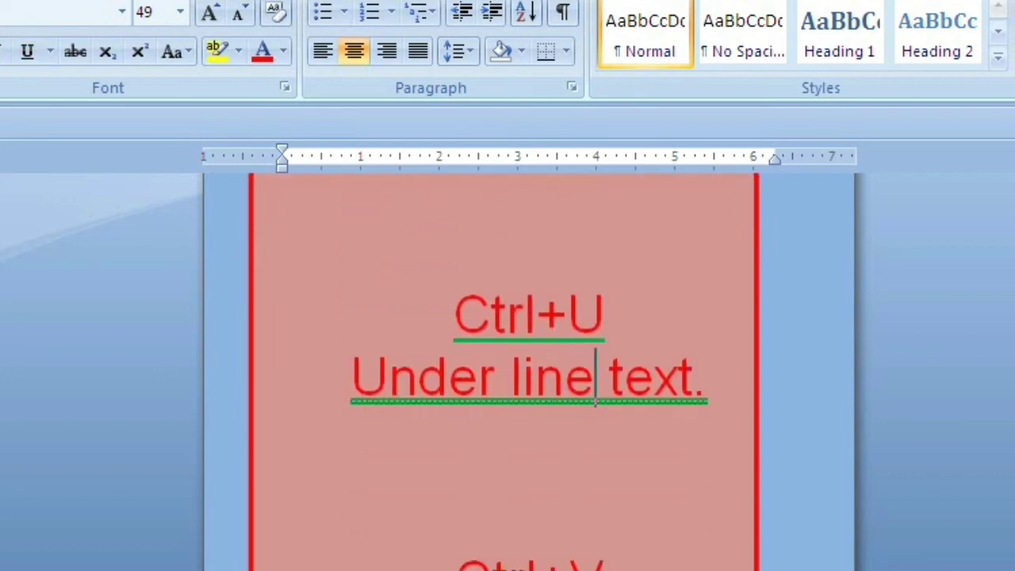
{"action": "scroll", "coordinate": [508, 357], "scroll_direction": "up", "scroll_amount": 1}
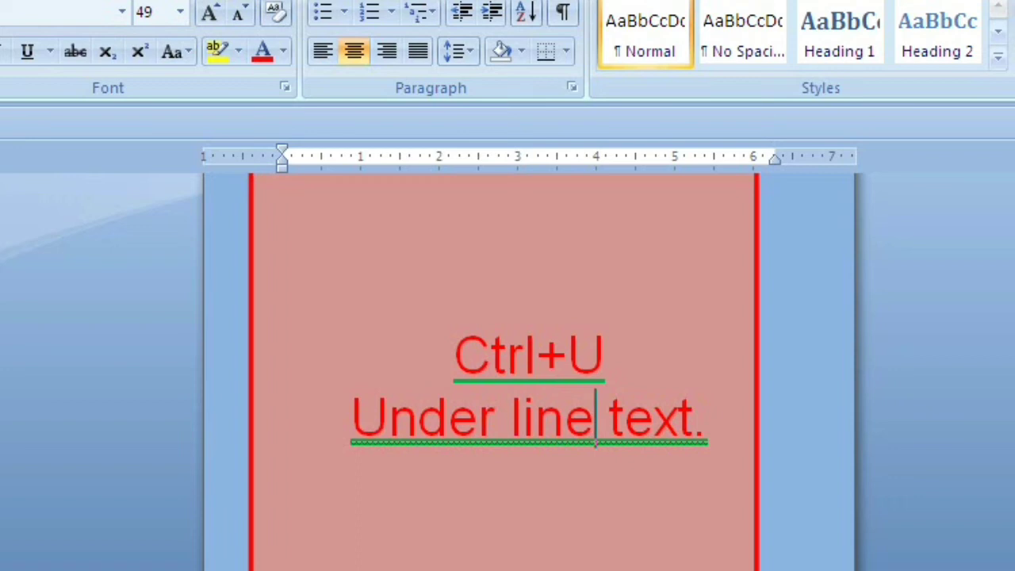
Step: Select the 'Under line text.' line and paste onto the empty line below
{"action": "left_click_drag", "start_coordinate": [718, 417], "coordinate": [428, 400]}
{"action": "key", "text": "ctrl+c"}
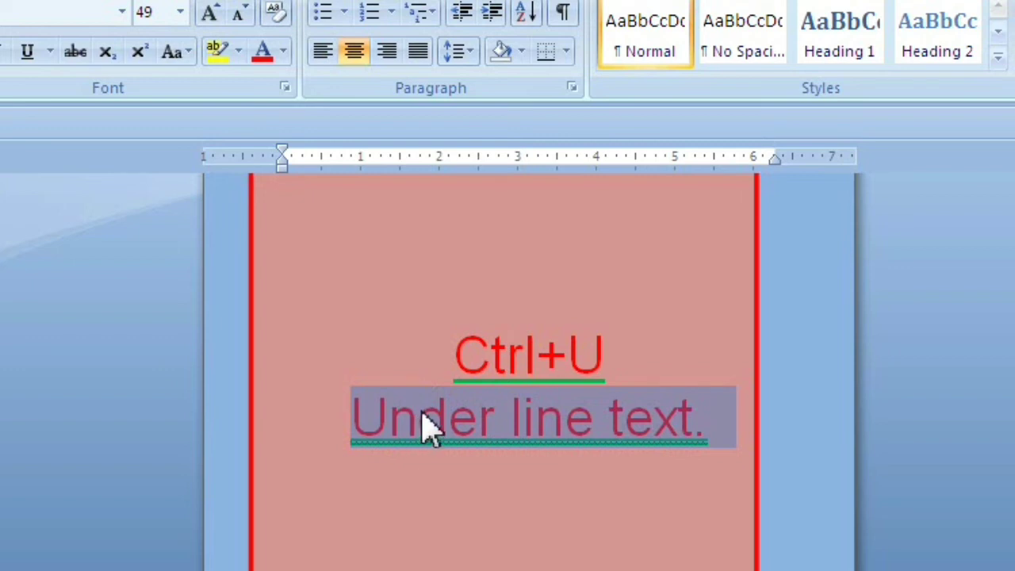
{"action": "left_click", "coordinate": [358, 476]}
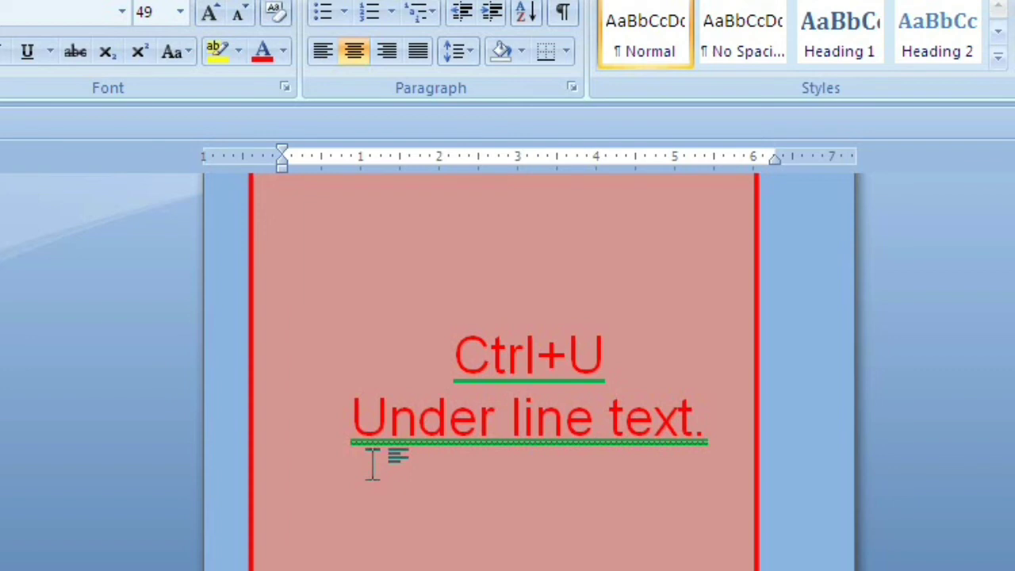
{"action": "key", "text": "ctrl+v"}
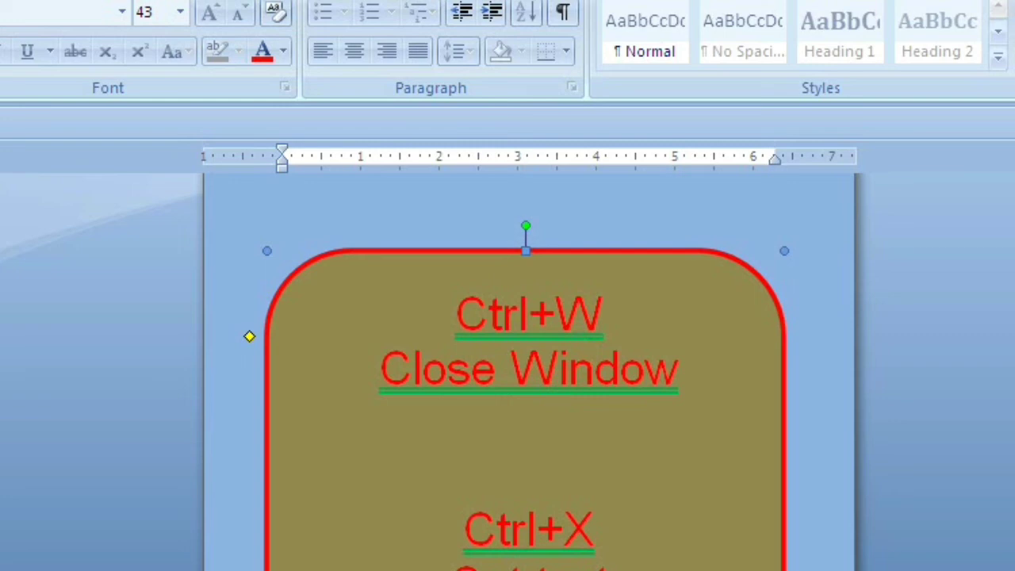
Step: Close the mail merge document with Ctrl+W, answering No to saving changes
{"action": "key", "text": "Escape"}
{"action": "key", "text": "ctrl+w"}
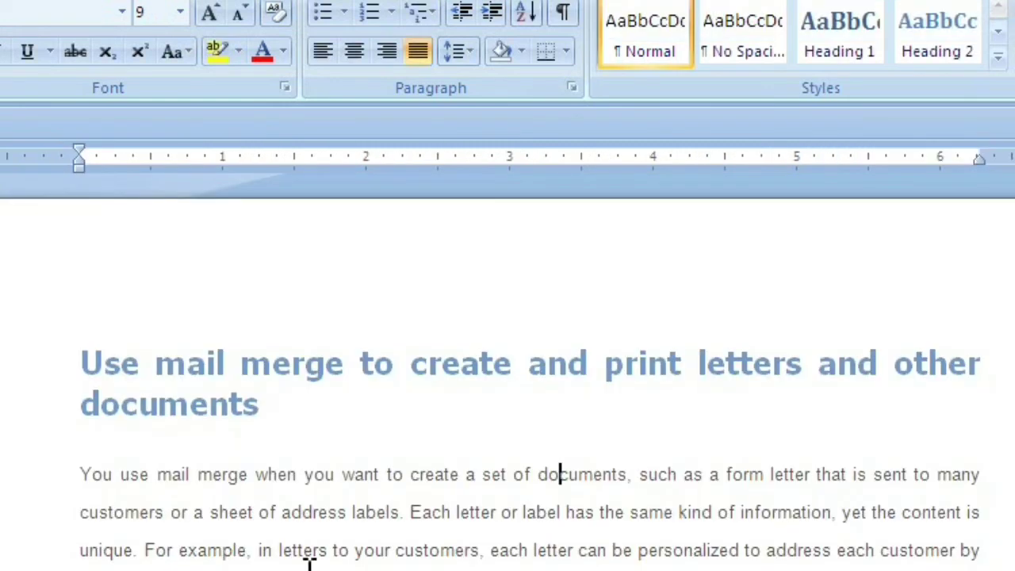
{"action": "left_click", "coordinate": [310, 563]}
{"action": "key", "text": "ctrl+w"}
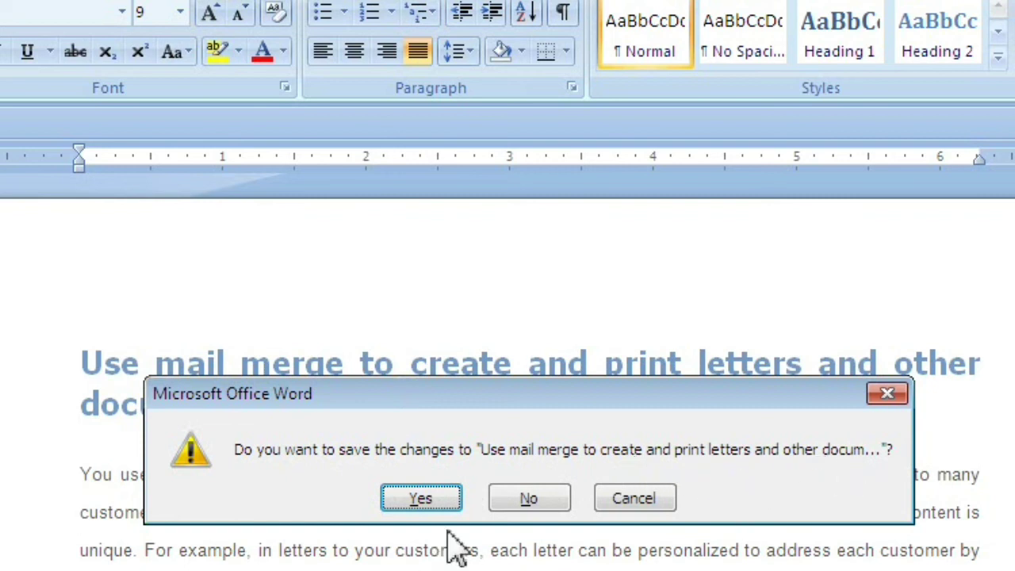
{"action": "left_click", "coordinate": [527, 498]}
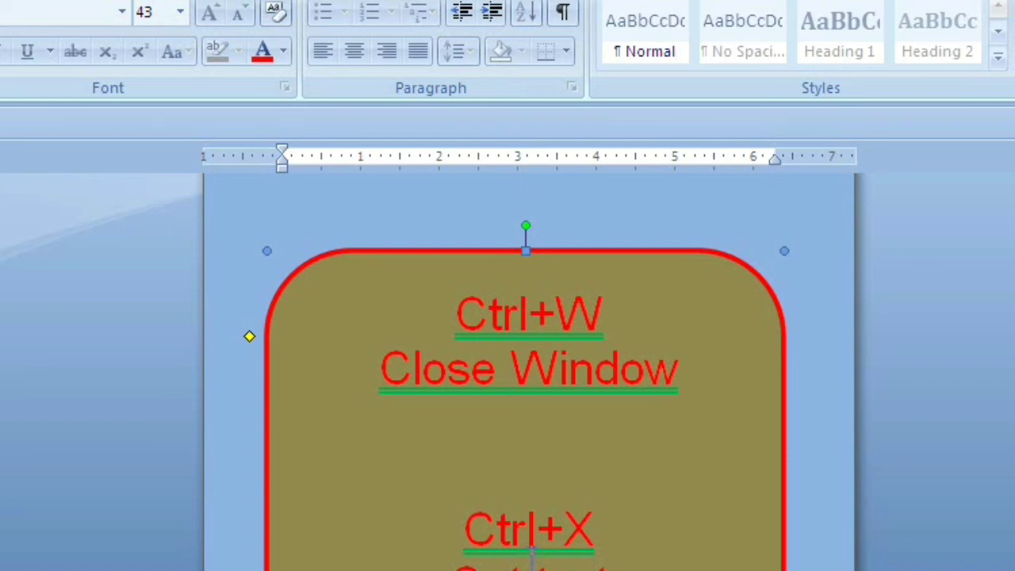
{"action": "left_click_drag", "start_coordinate": [619, 565], "coordinate": [450, 567]}
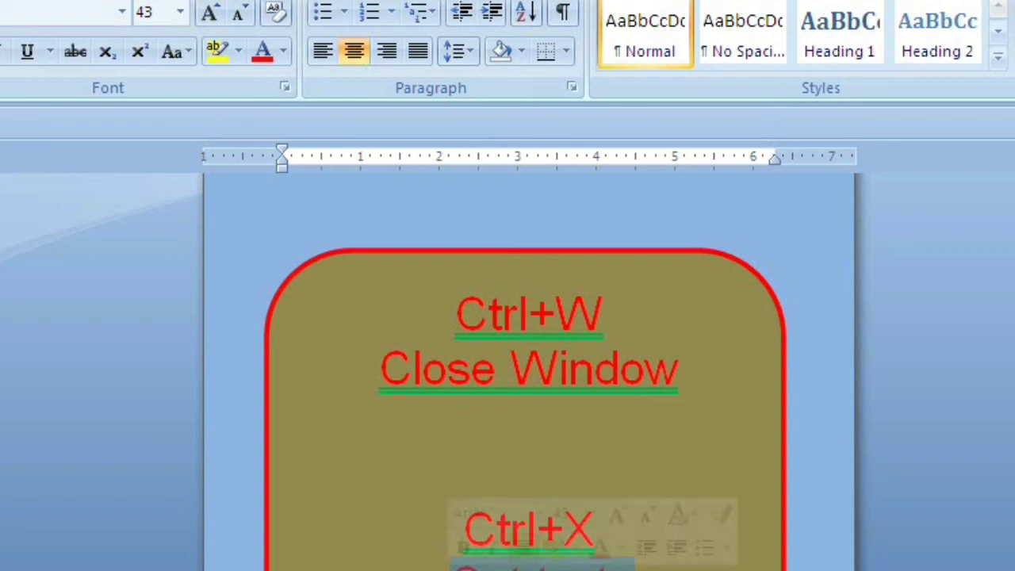
{"action": "key", "text": "ctrl+x"}
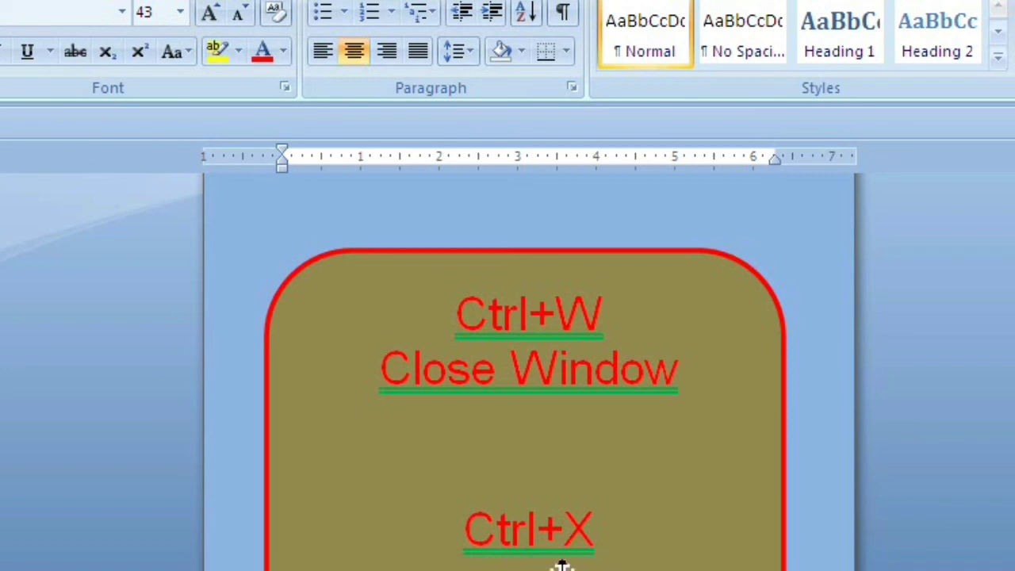
{"action": "left_click", "coordinate": [460, 499]}
{"action": "key", "text": "ctrl+v"}
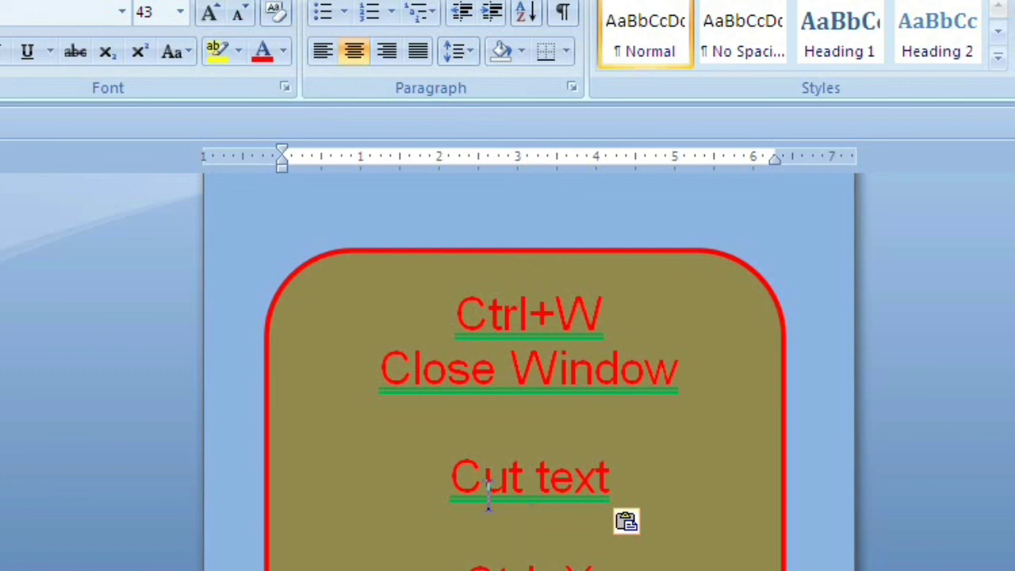
{"action": "key", "text": "ctrl+z"}
{"action": "key", "text": "ctrl+z"}
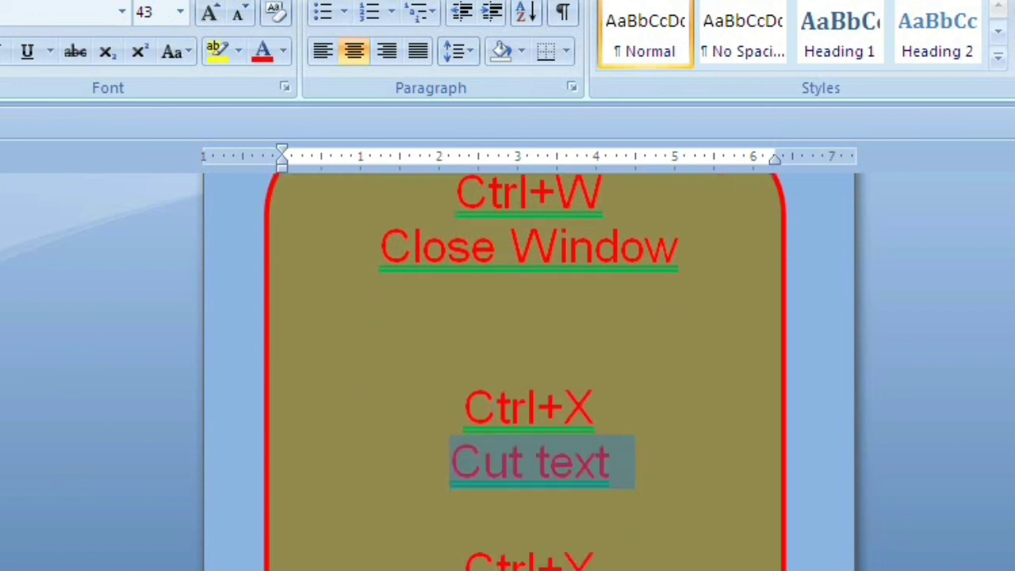
{"action": "key", "text": "Right"}
Step: In the Repeat Typing line, undo with Ctrl+Z, then Ctrl+Y twice for two Cut text lines
{"action": "scroll", "coordinate": [529, 371], "scroll_direction": "down", "scroll_amount": 1}
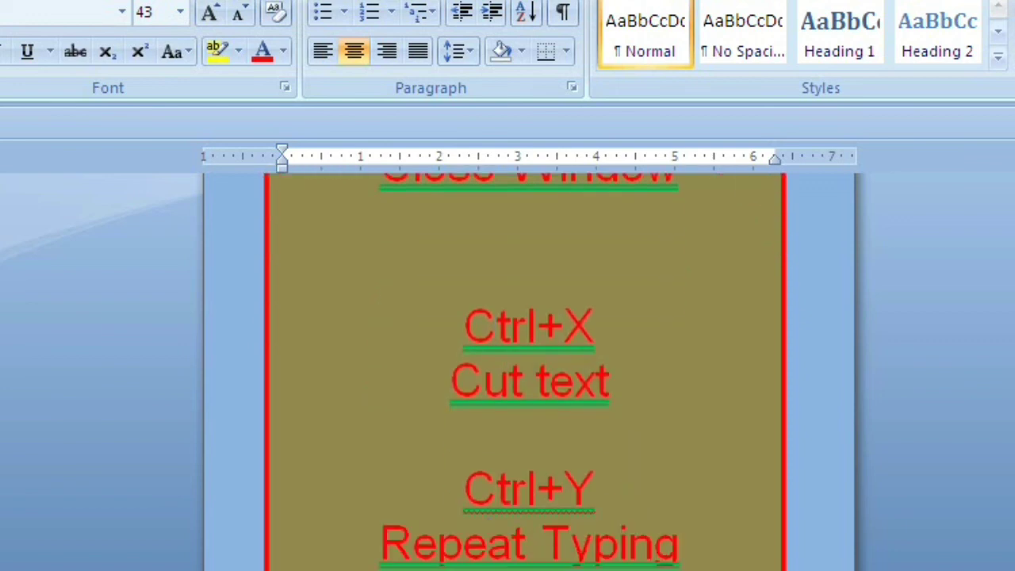
{"action": "left_click", "coordinate": [544, 546]}
{"action": "key", "text": "ctrl+z"}
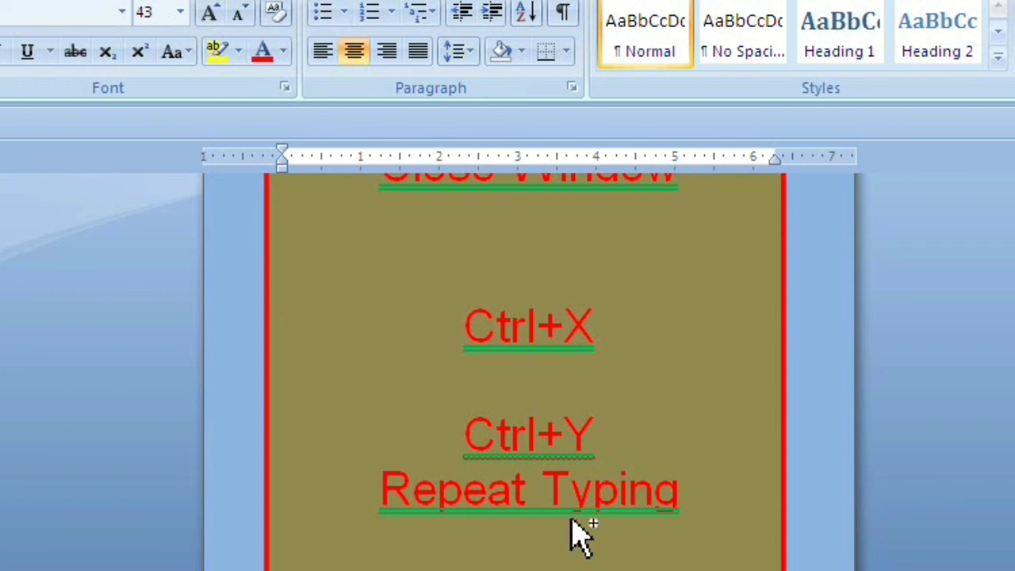
{"action": "key", "text": "ctrl+y"}
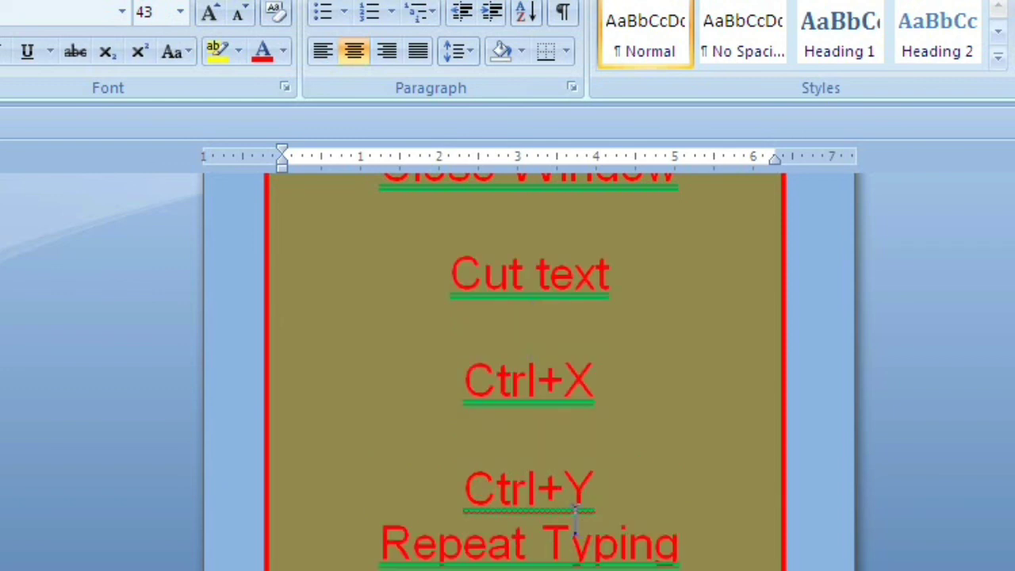
{"action": "key", "text": "ctrl+y"}
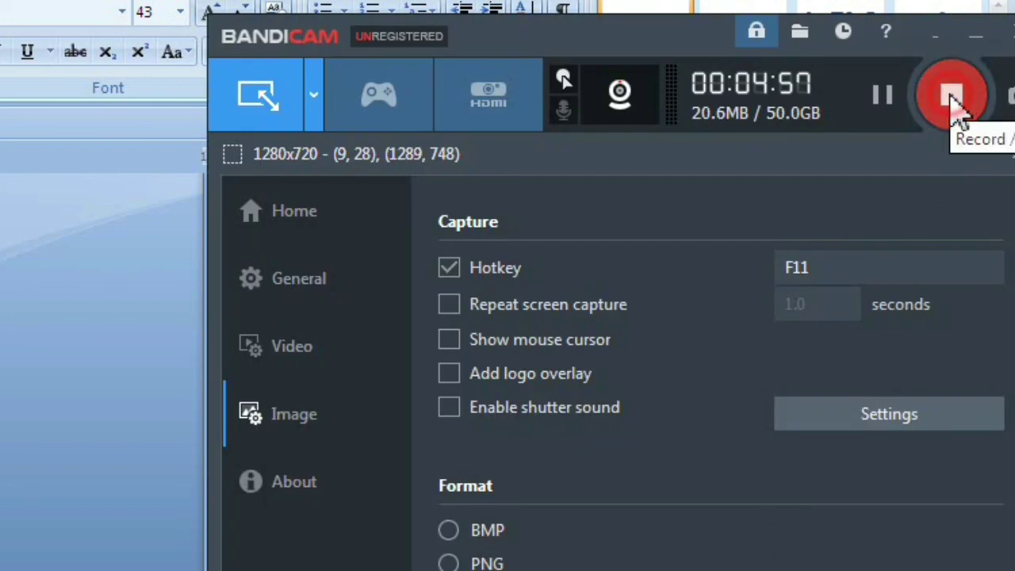
{"action": "left_click", "coordinate": [955, 97]}
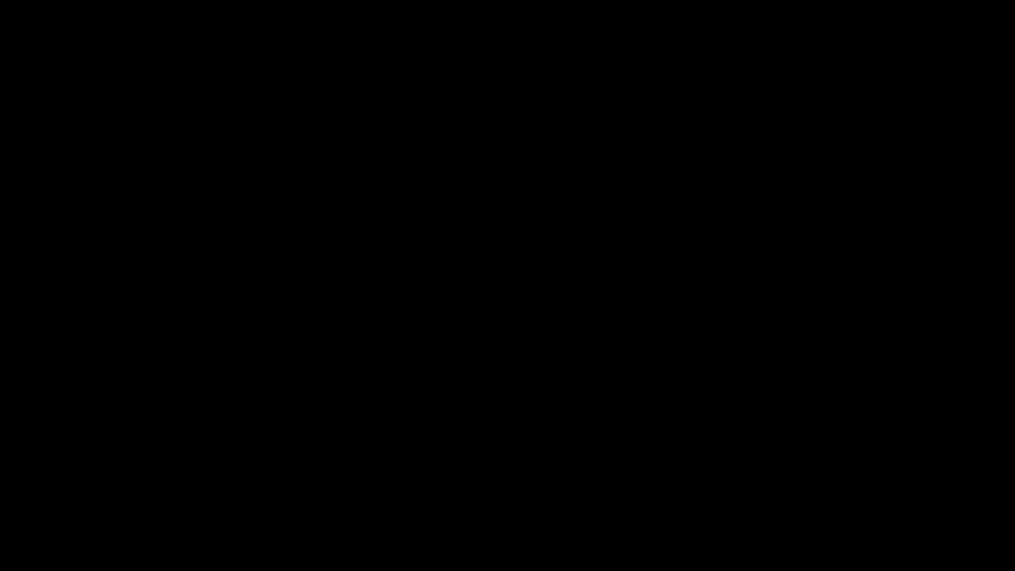